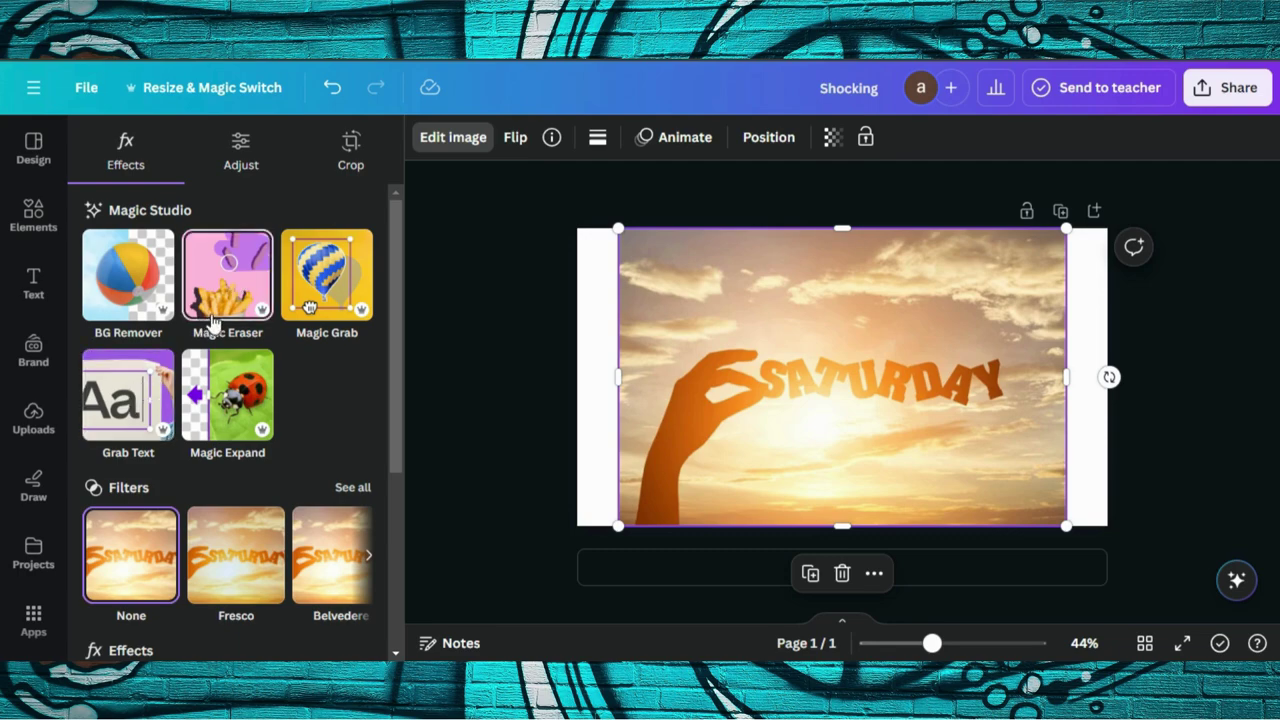
Erase the SATURDAY lettering from the sunset photo using Magic Eraser with object selection.
left_click(224, 311)
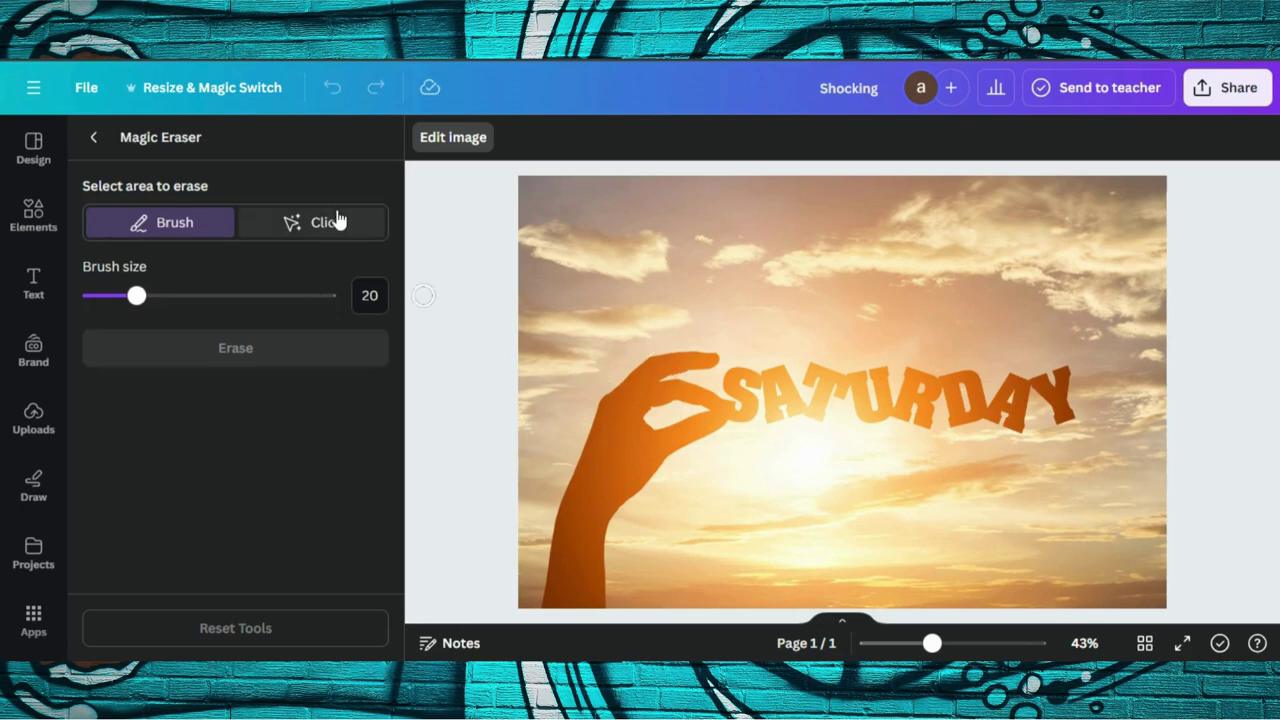
left_click(330, 222)
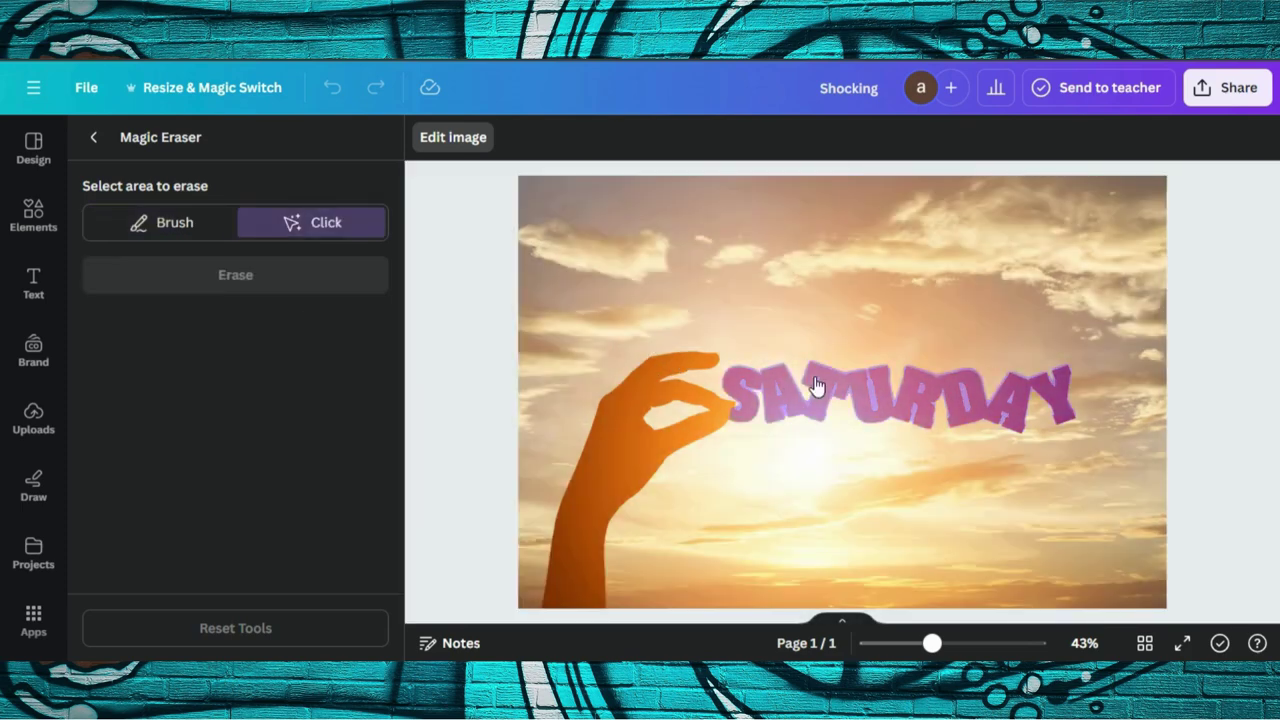
left_click(814, 385)
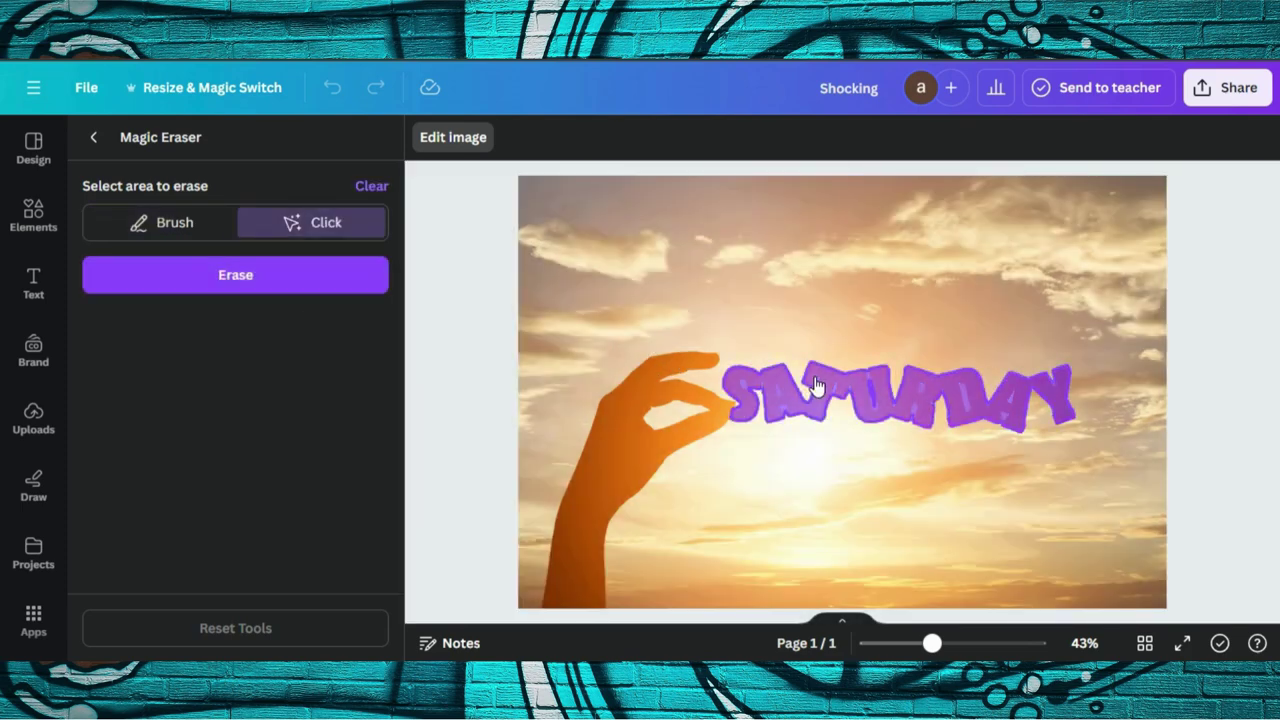
left_click(237, 275)
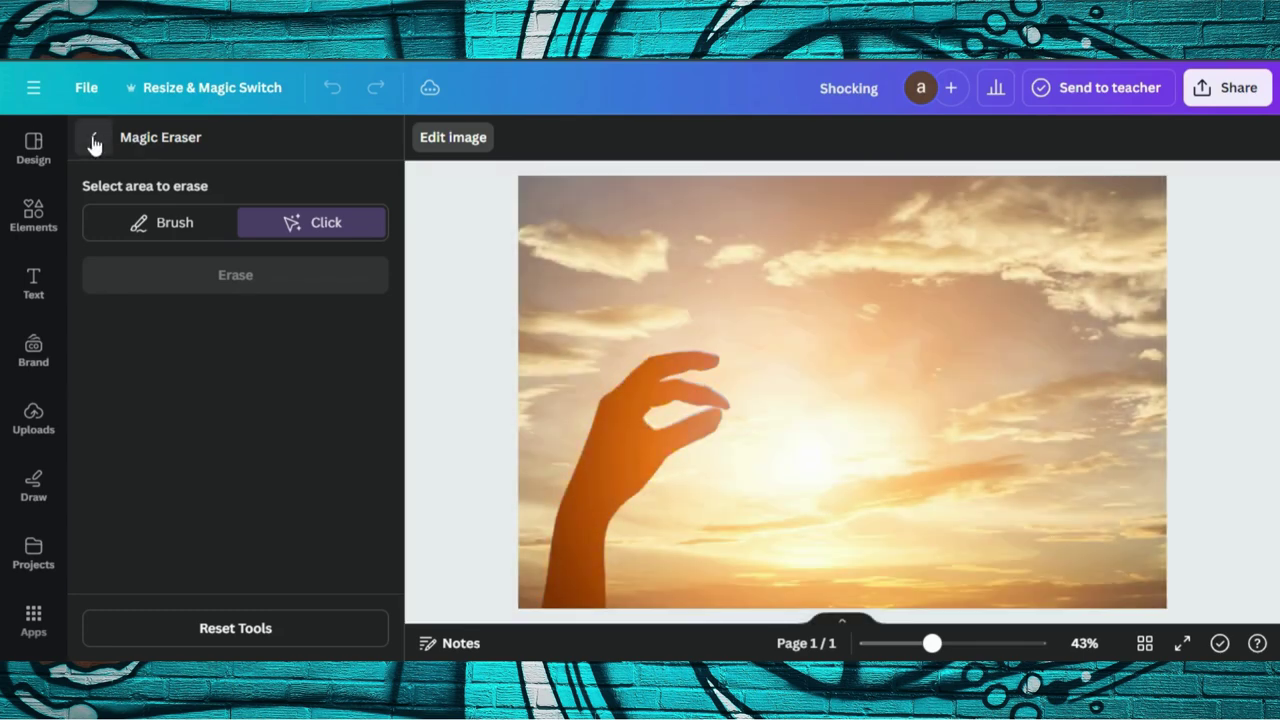
left_click(94, 141)
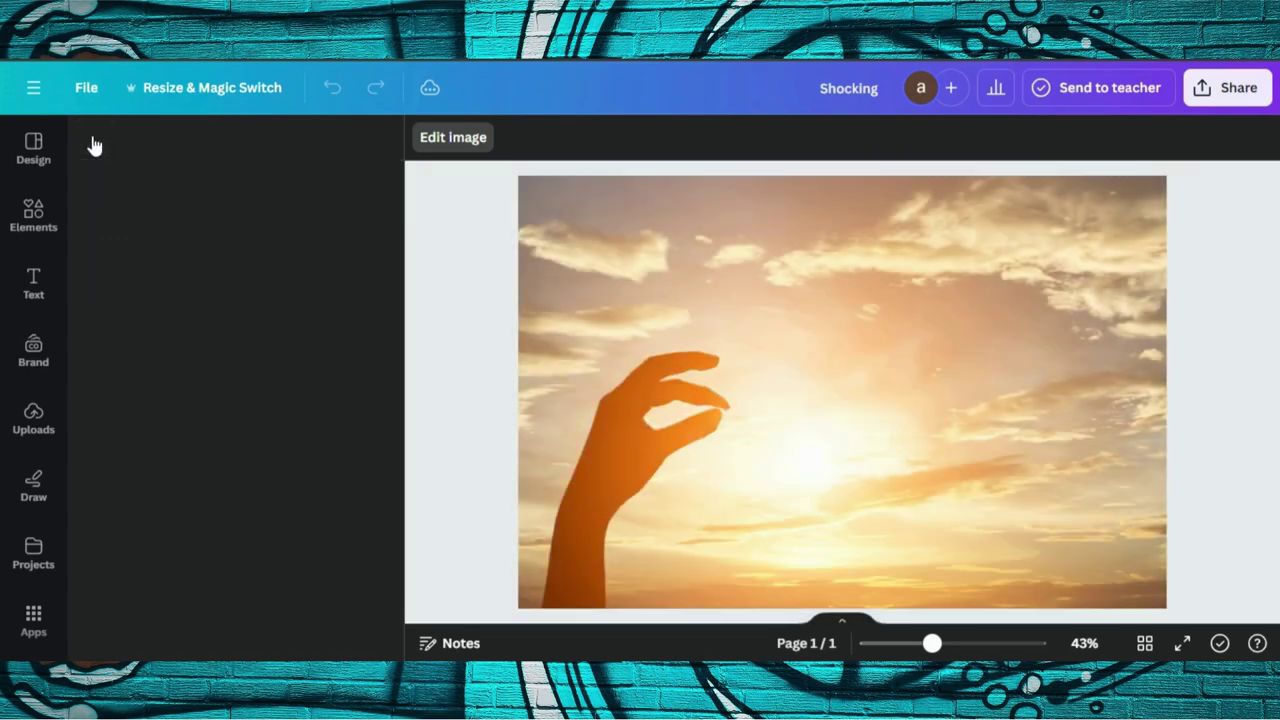
Search the elements for "s", filtering the results to orange graphics.
left_click(33, 214)
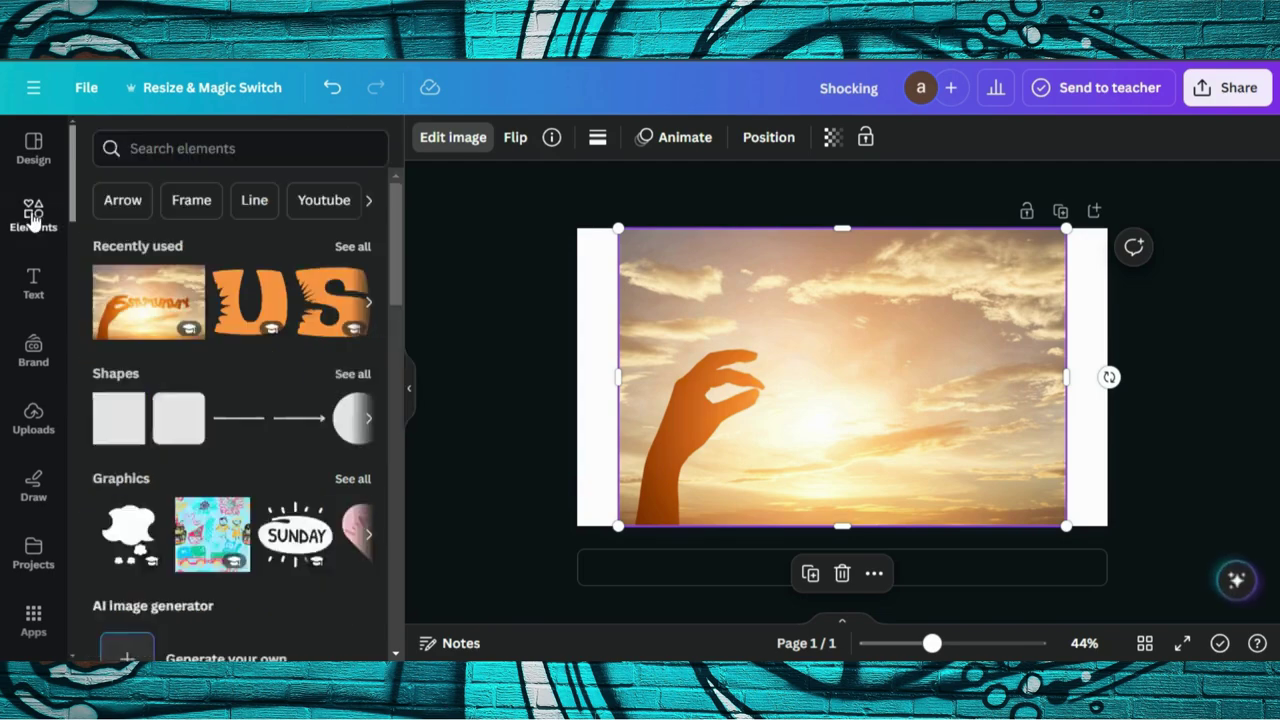
left_click(197, 151)
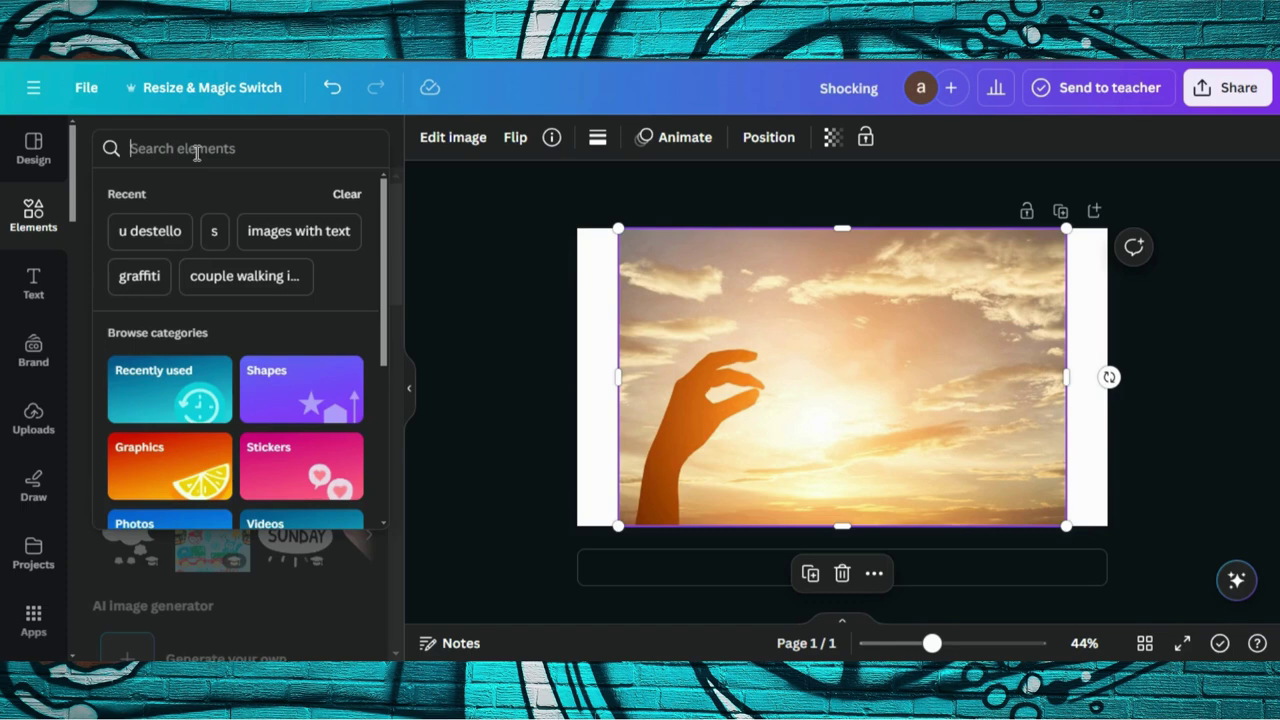
type("s")
key("Return")
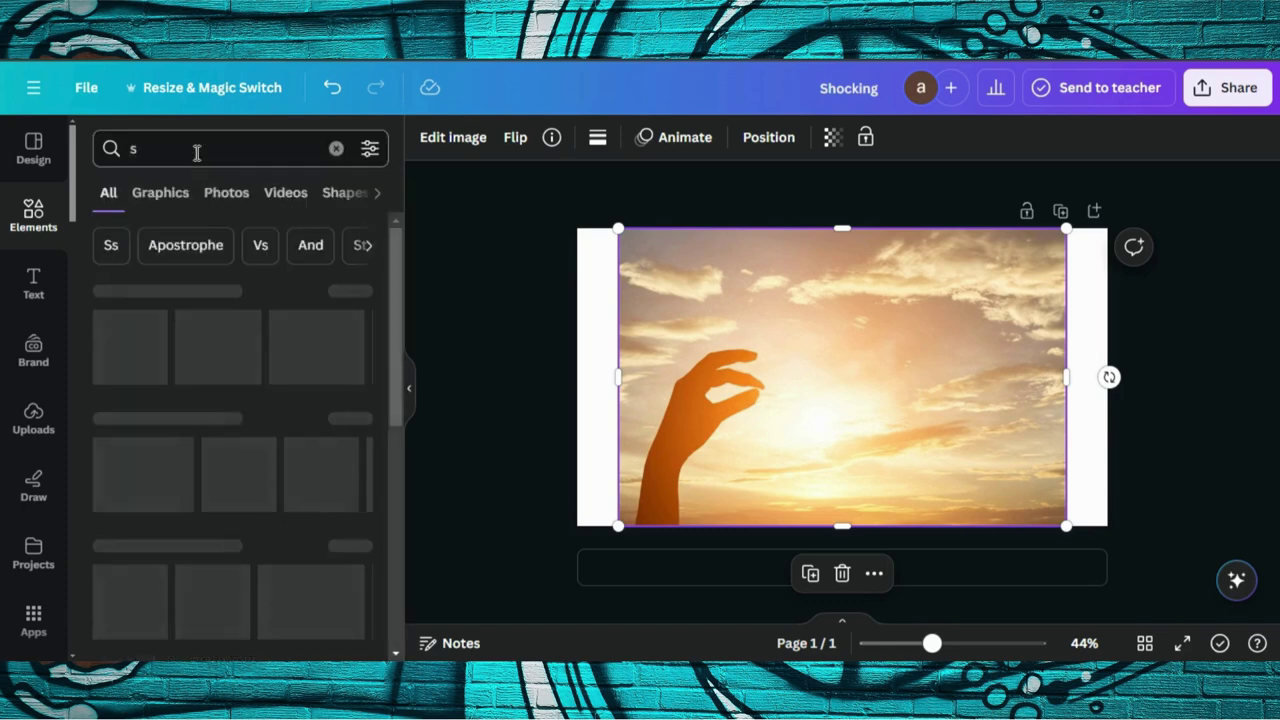
left_click(370, 150)
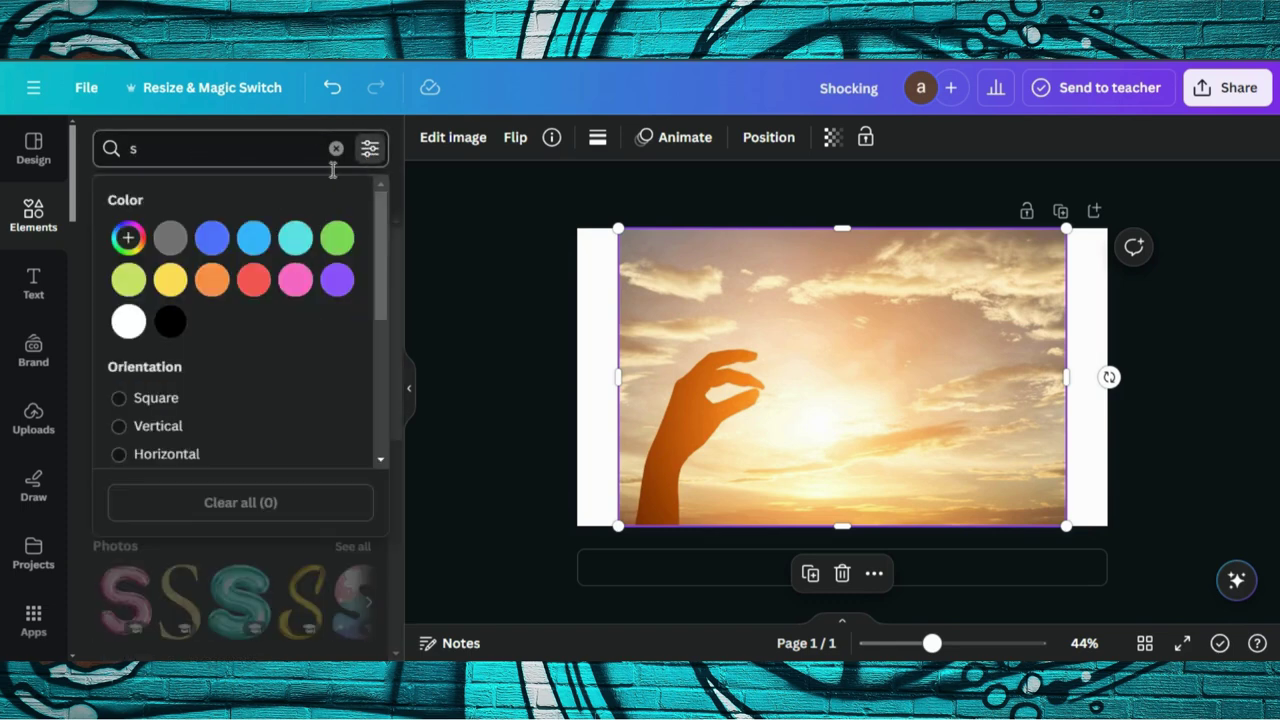
left_click(212, 281)
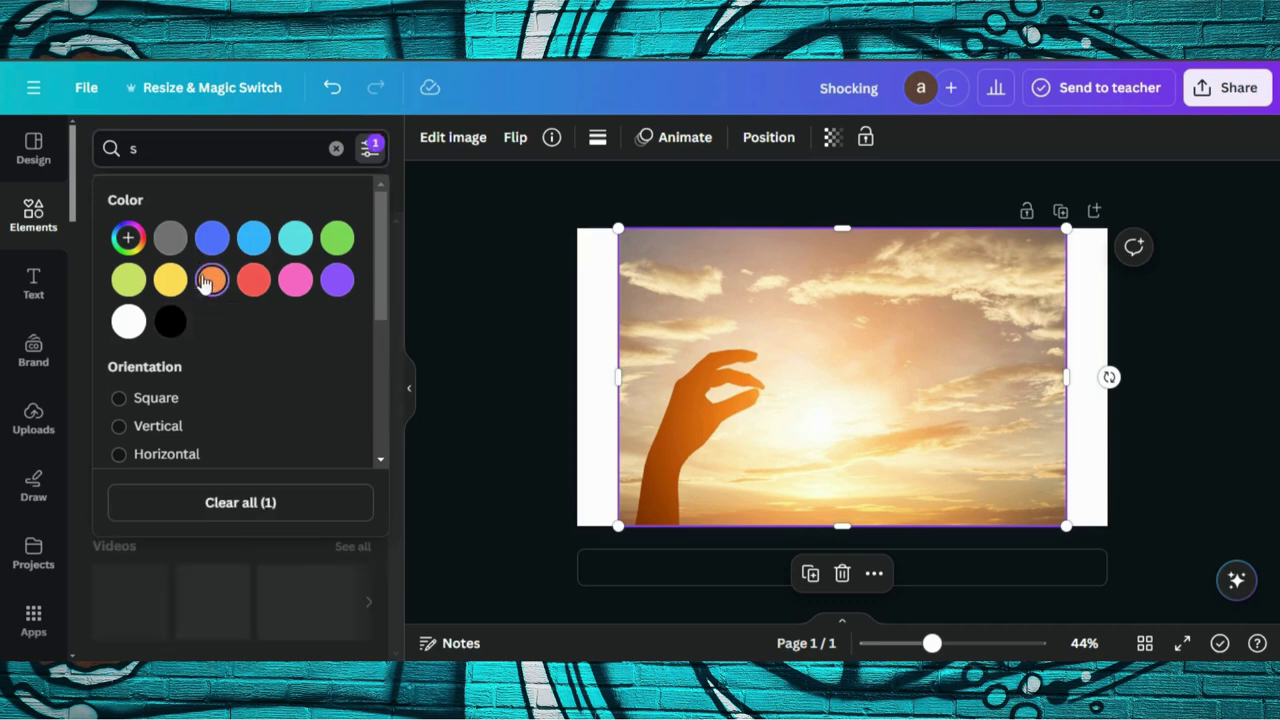
left_click(258, 150)
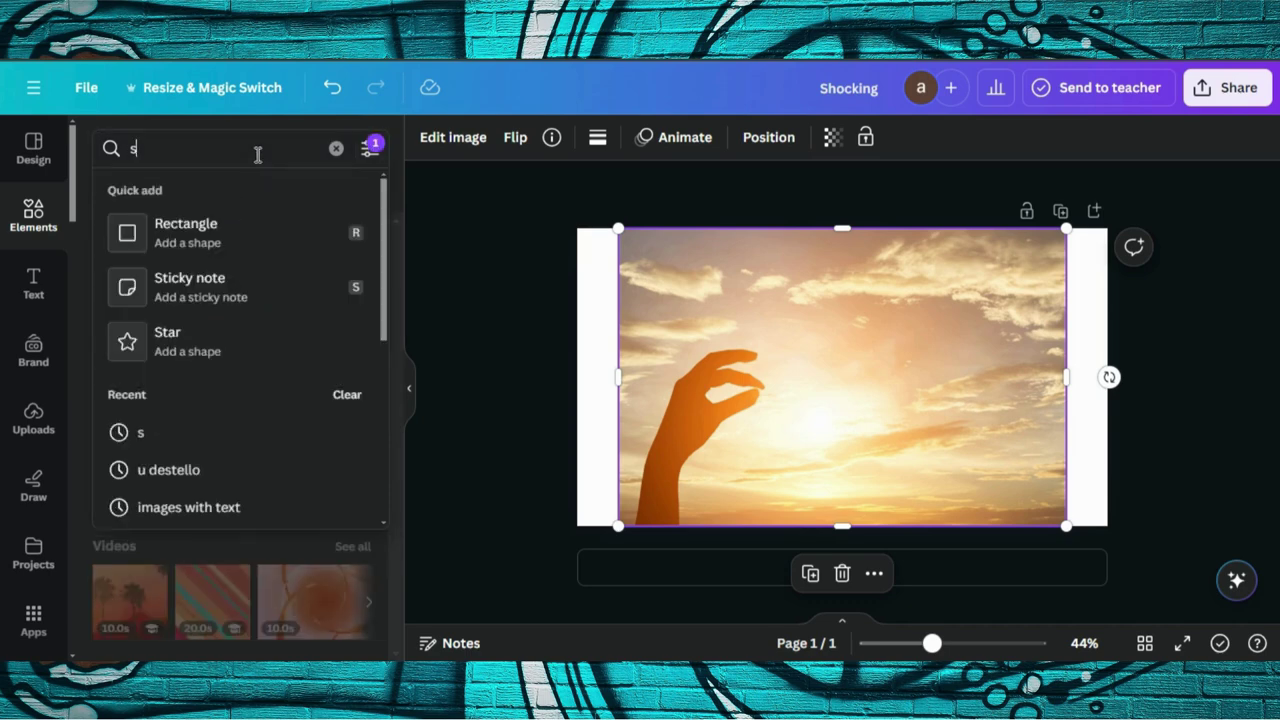
left_click(222, 553)
left_click(155, 196)
Copy the name of the jagged orange "S destello" graphic and add the graphic to the page.
scroll(199, 451, "down", 10)
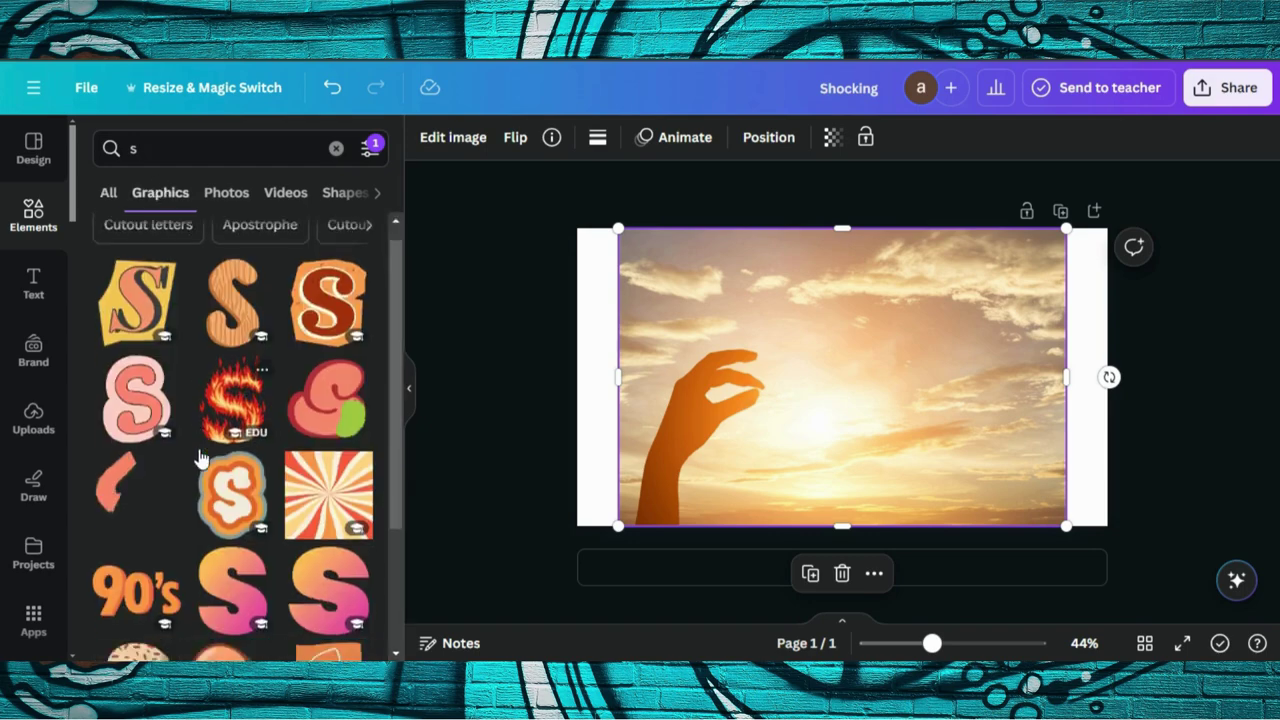
scroll(199, 449, "down", 2)
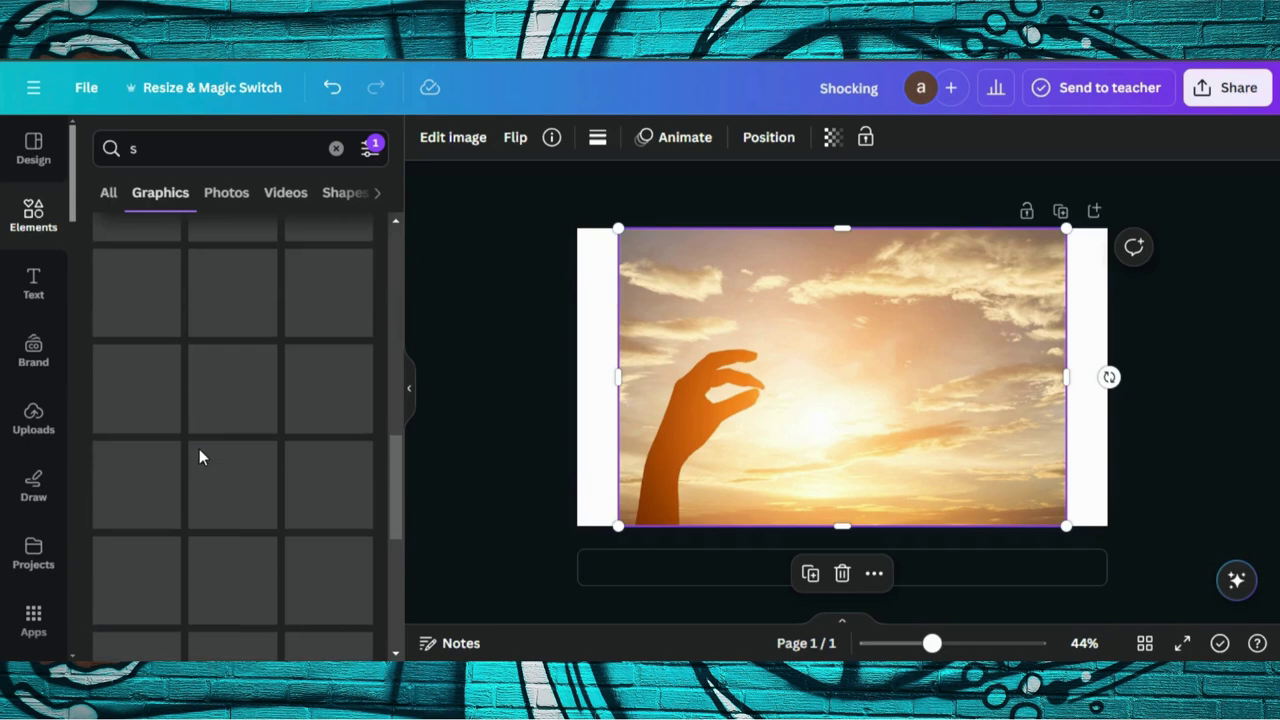
scroll(199, 457, "down", 8)
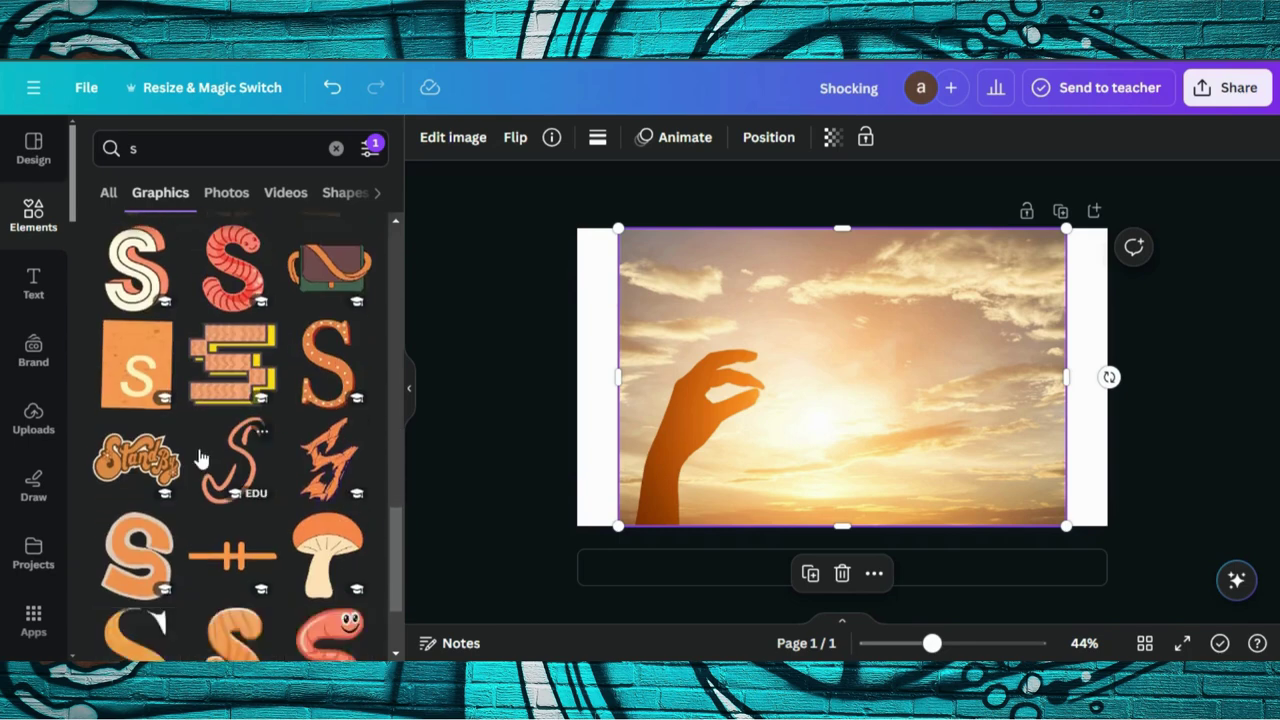
scroll(199, 457, "down", 3)
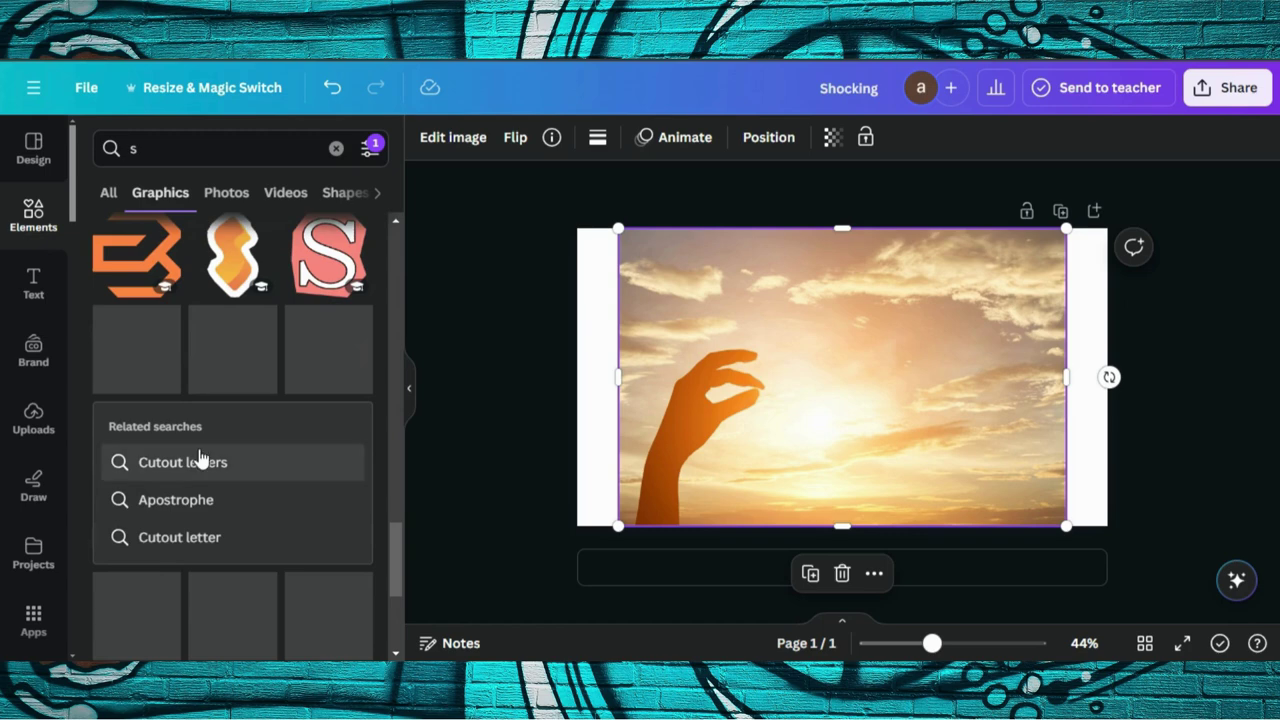
scroll(199, 457, "down", 3)
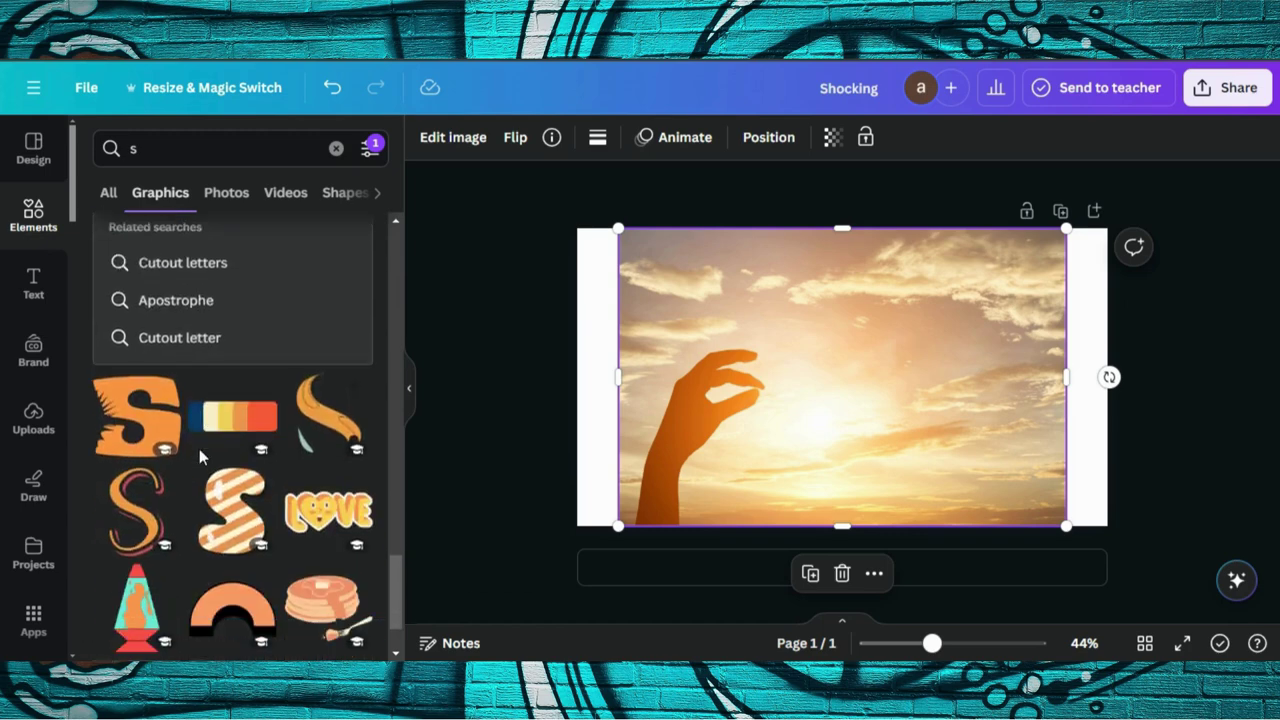
left_click(166, 388)
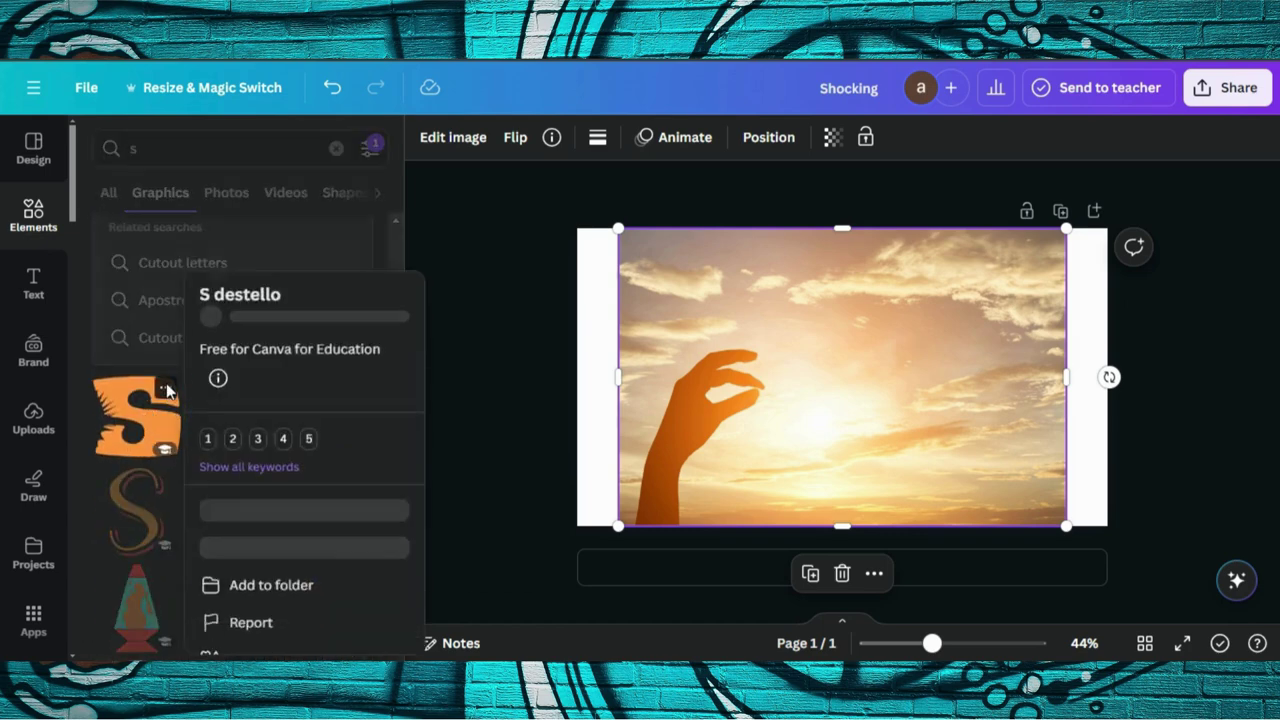
left_click_drag(292, 272, 207, 270)
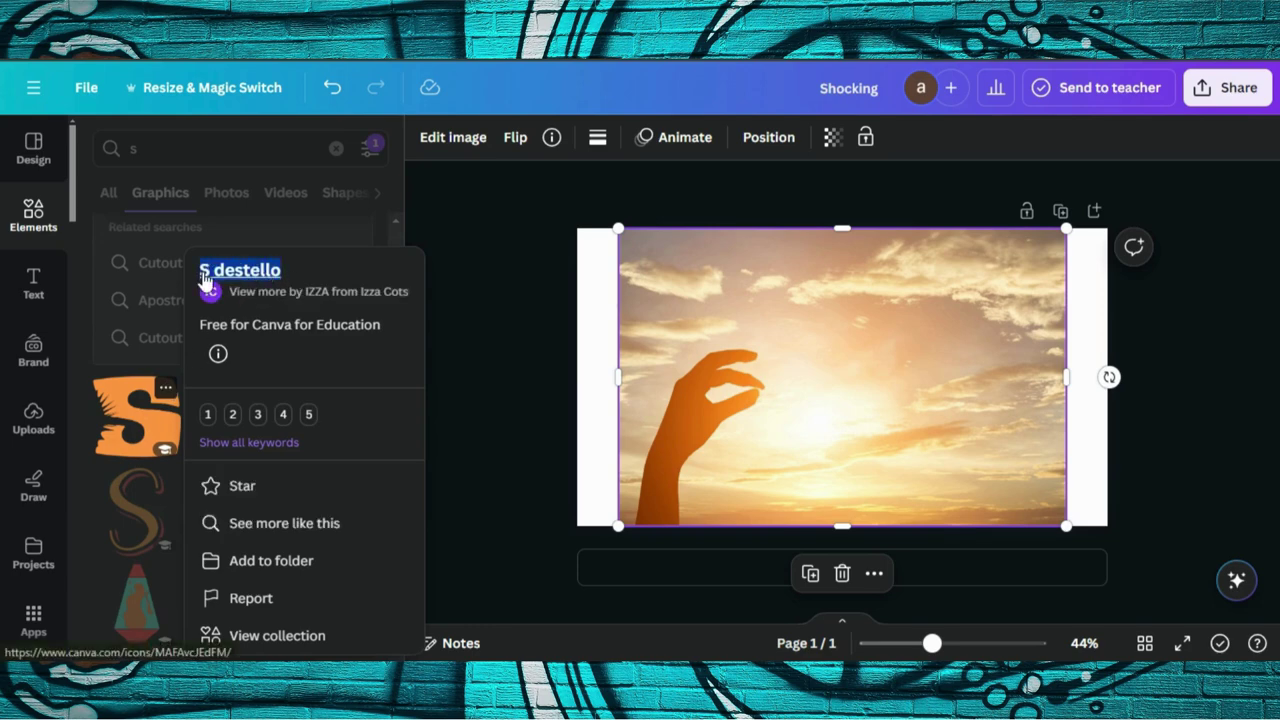
left_click(131, 435)
left_click(131, 435)
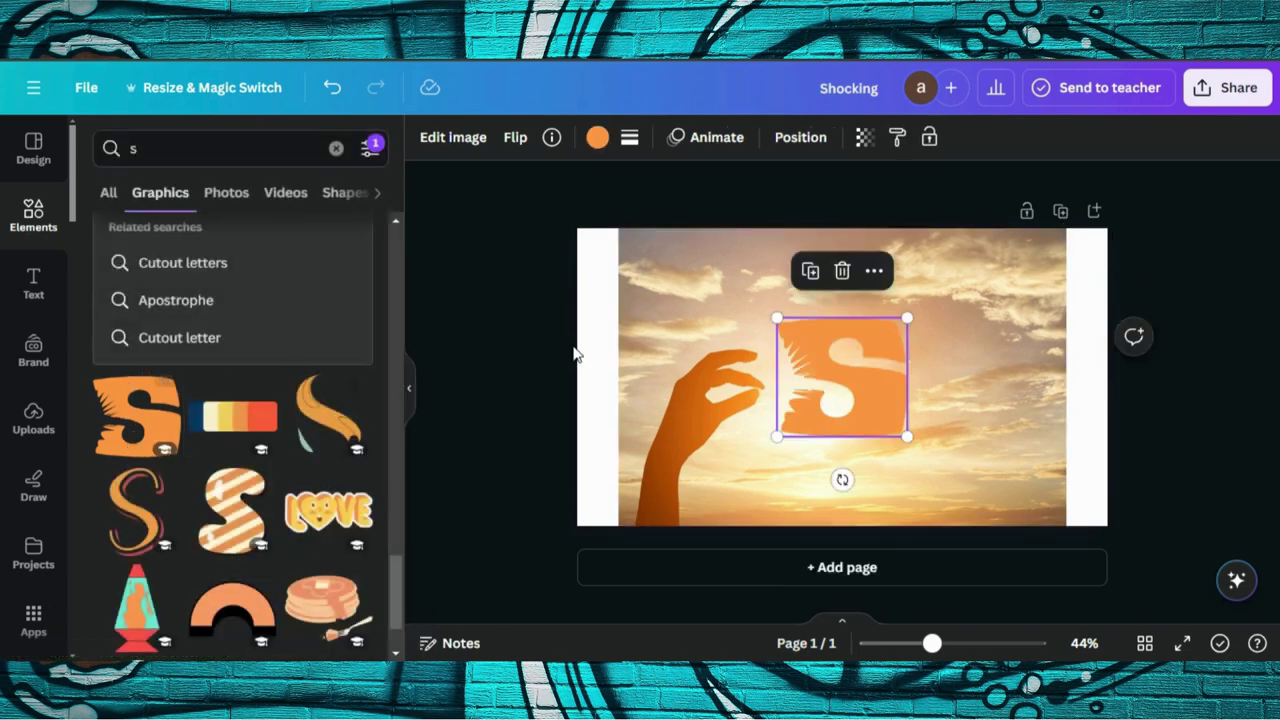
Show the complete keyword list of the S destello graphic.
left_click(165, 392)
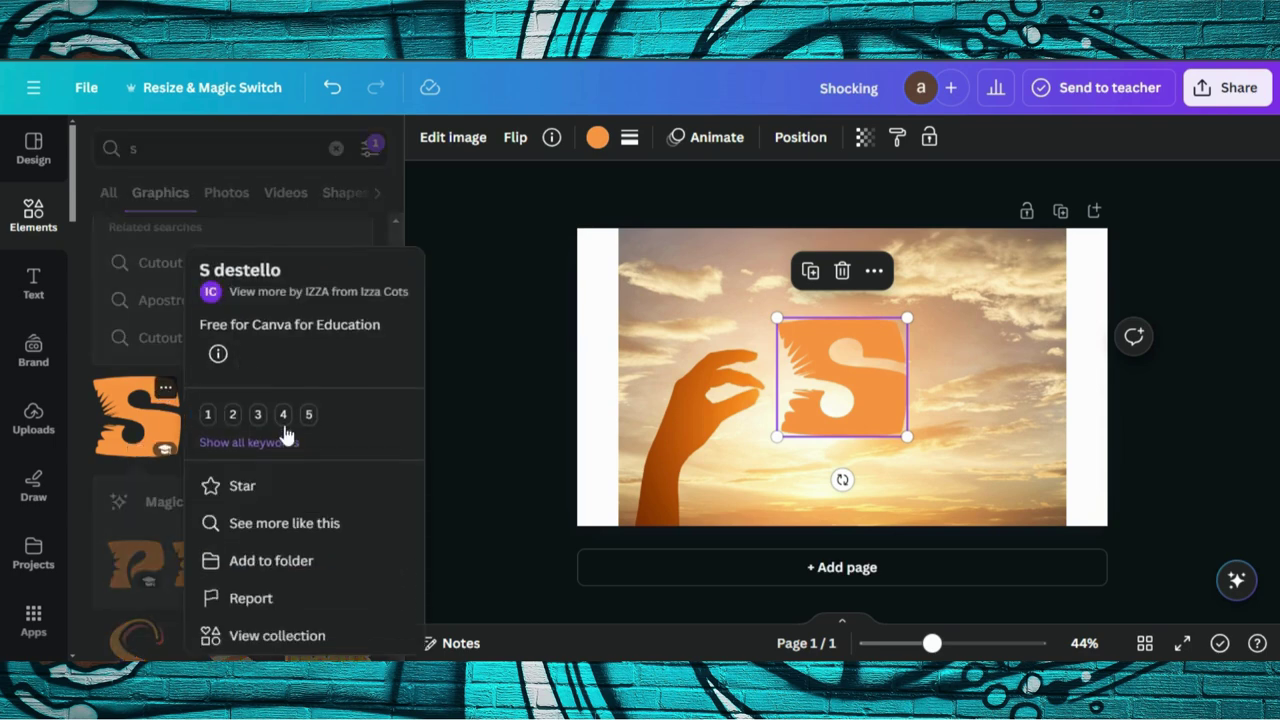
left_click(274, 445)
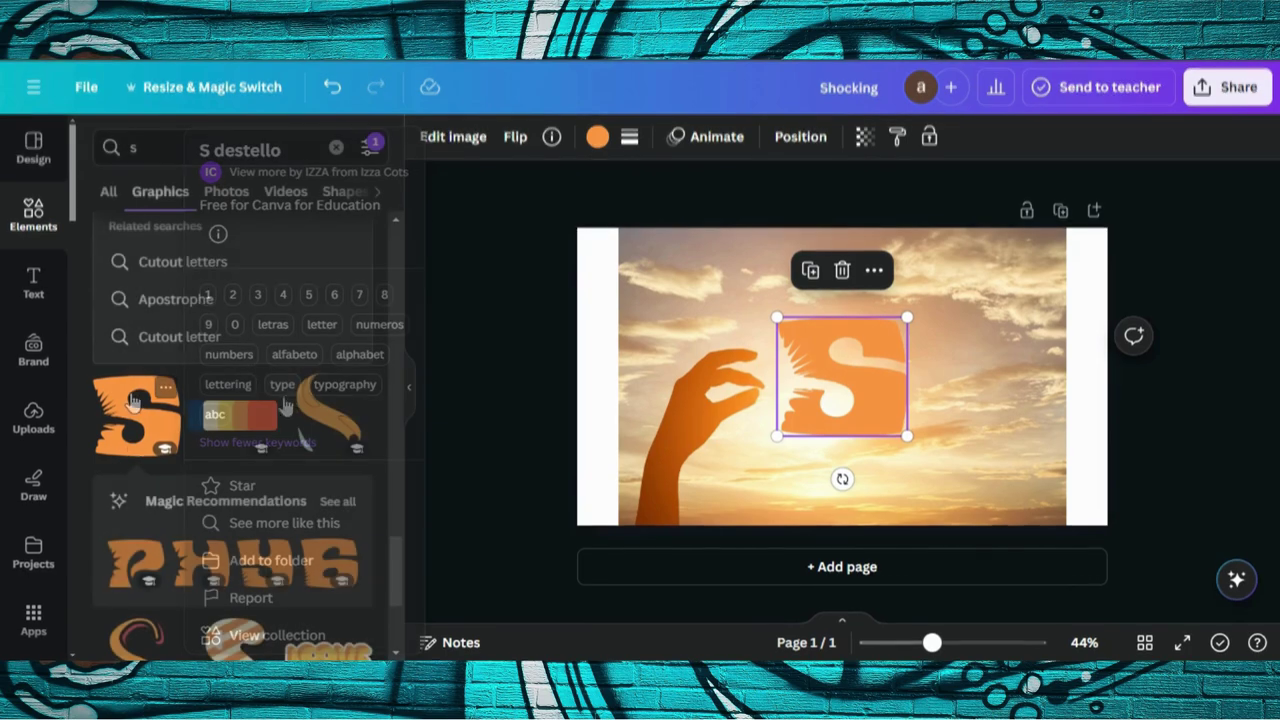
Move the S graphic beside the hand's fingertips, make it smaller and tilt it slightly clockwise.
left_click_drag(866, 381, 846, 361)
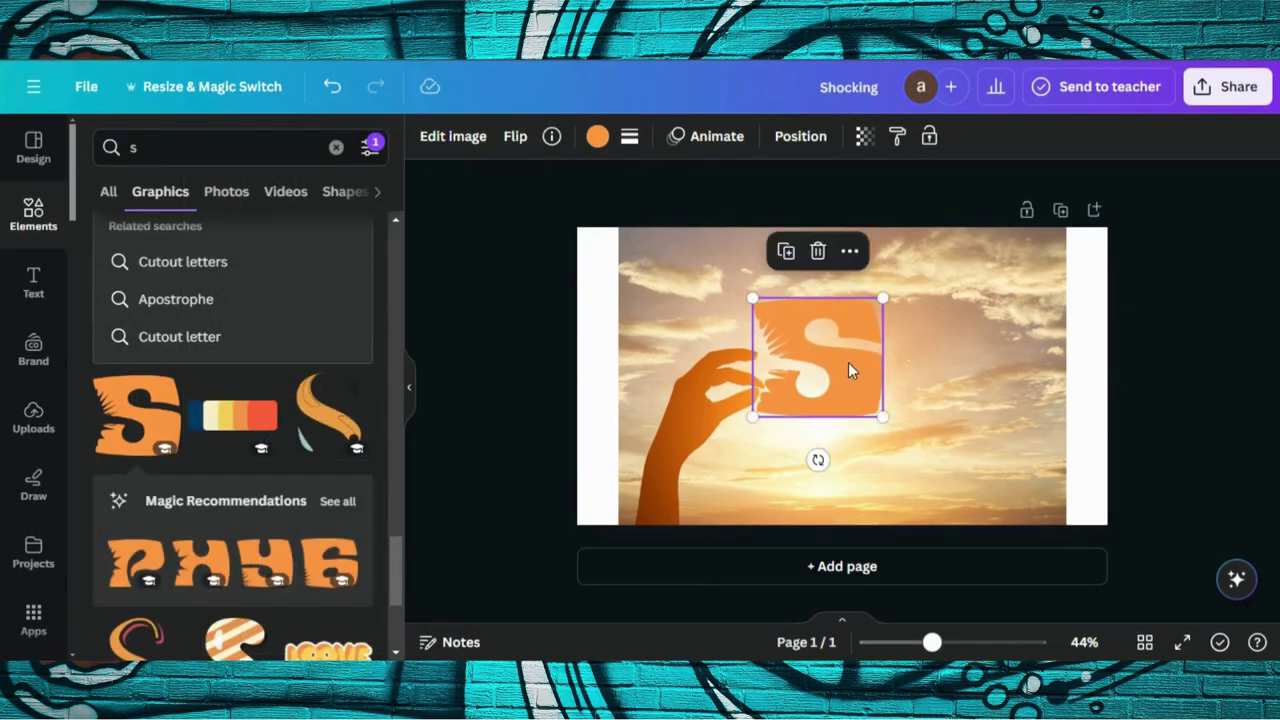
left_click_drag(883, 413, 821, 370)
left_click(928, 372)
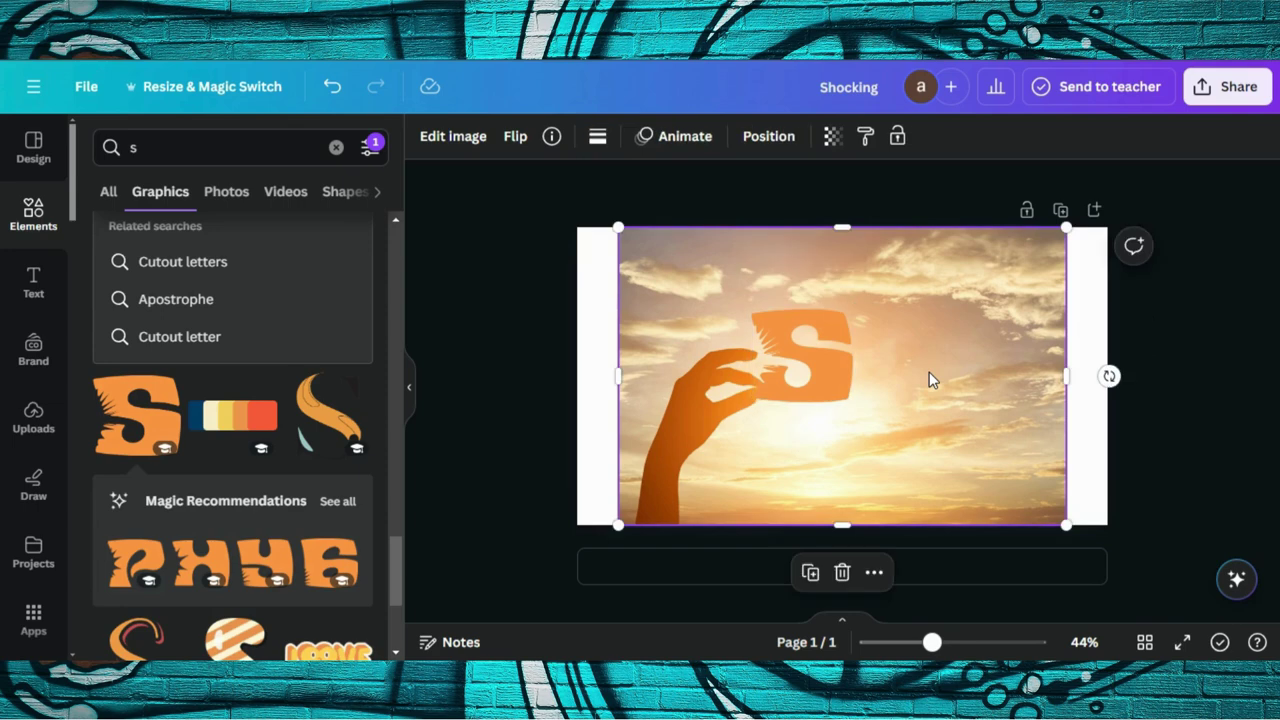
left_click(838, 375)
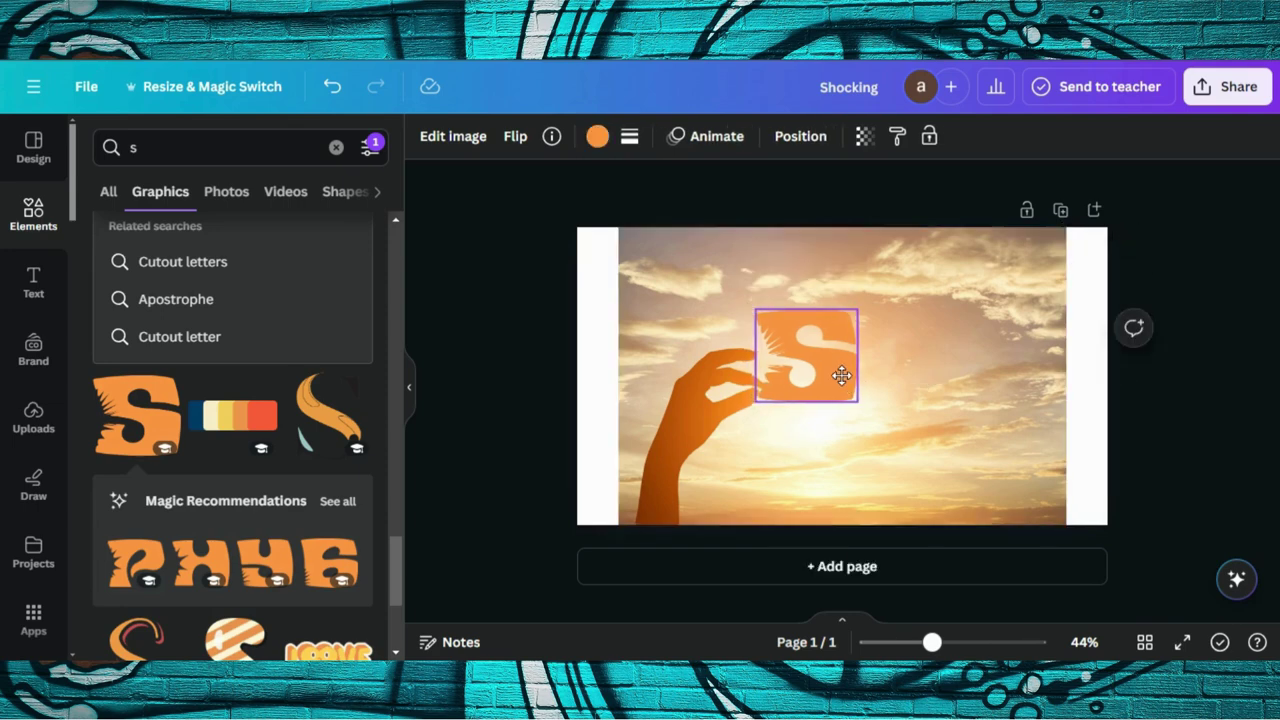
left_click_drag(842, 375, 837, 374)
left_click_drag(937, 645, 960, 645)
left_click_drag(810, 397, 808, 387)
left_click_drag(960, 643, 943, 645)
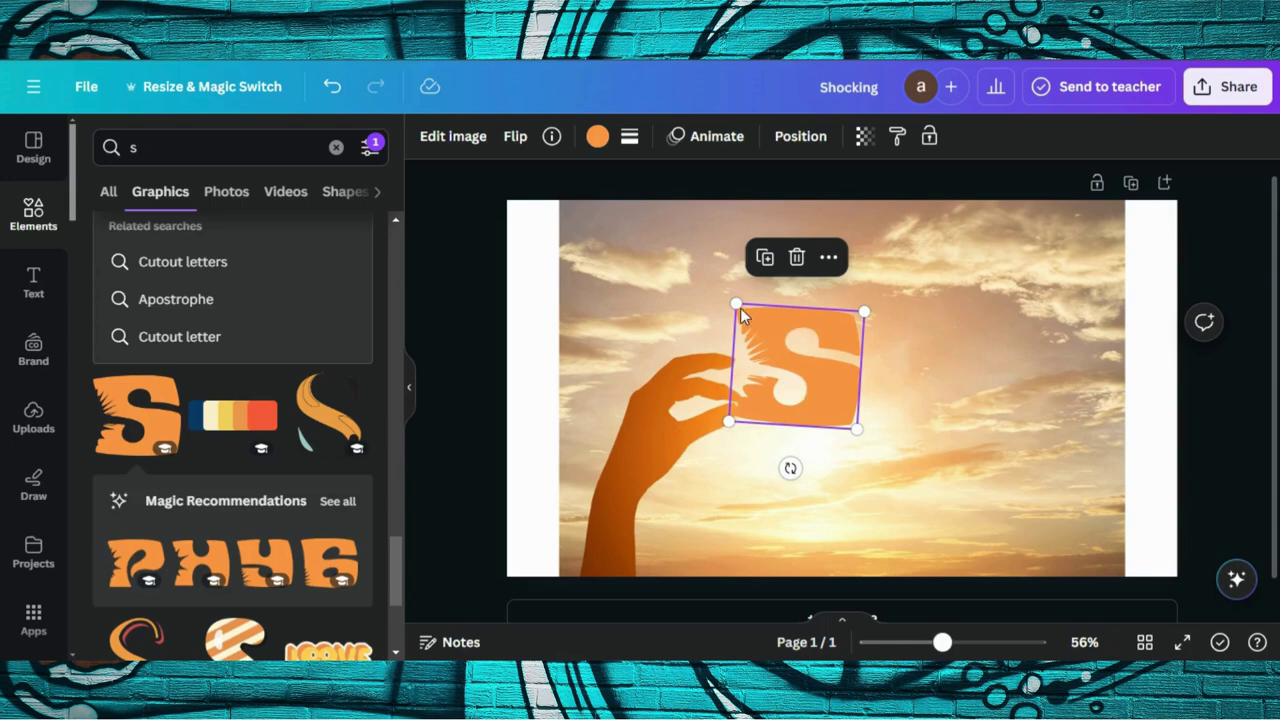
Shrink the tilted S further and fit its jagged edge between the thumb and fingertips.
left_click_drag(736, 304, 766, 336)
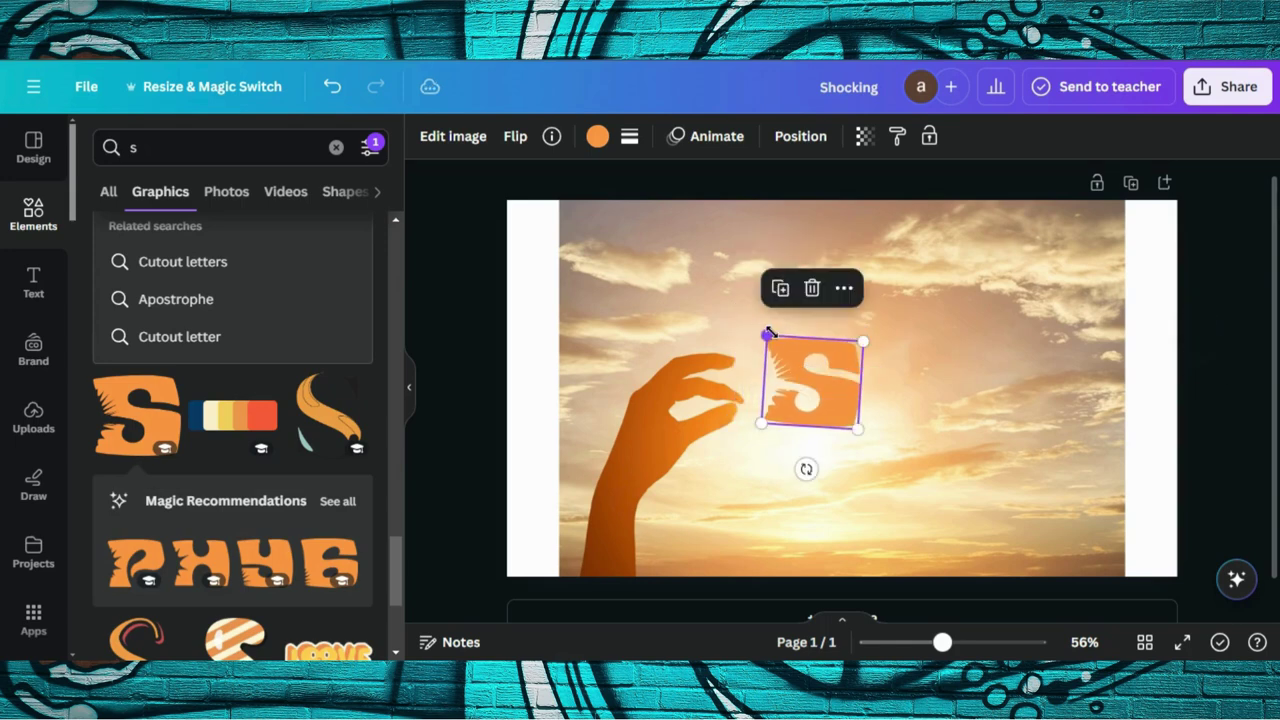
left_click_drag(808, 407, 782, 400)
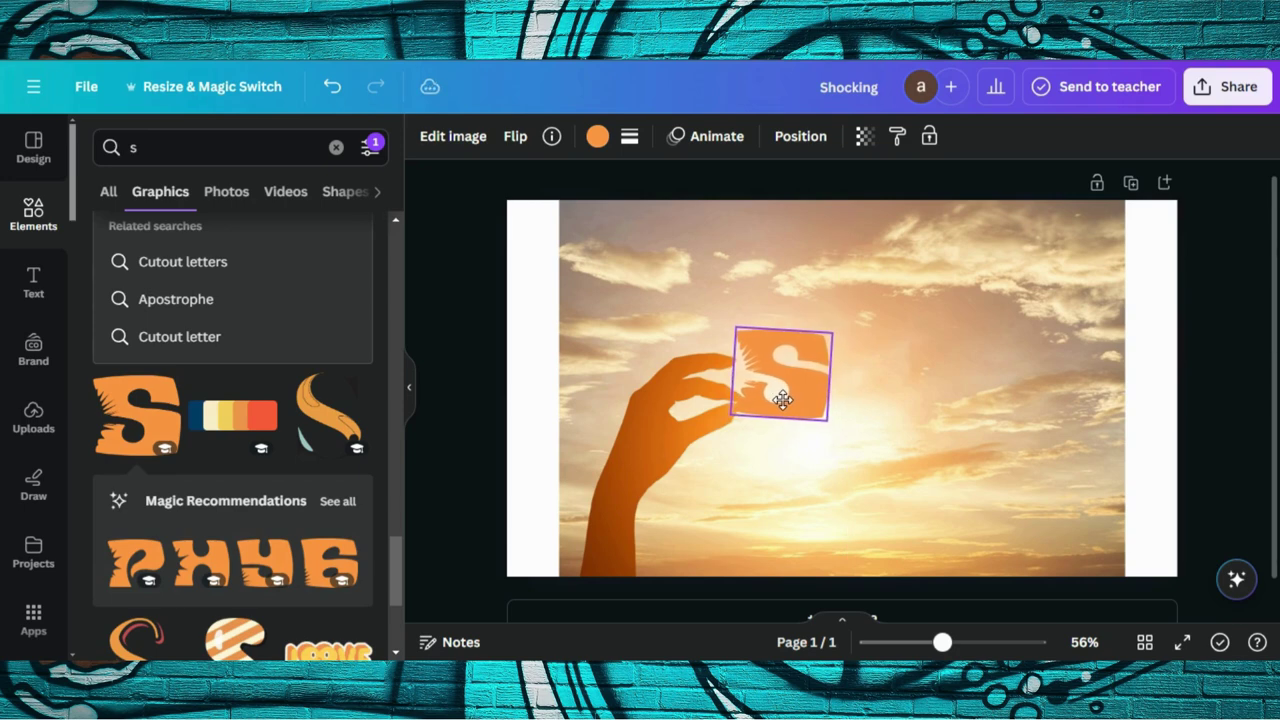
left_click(844, 464)
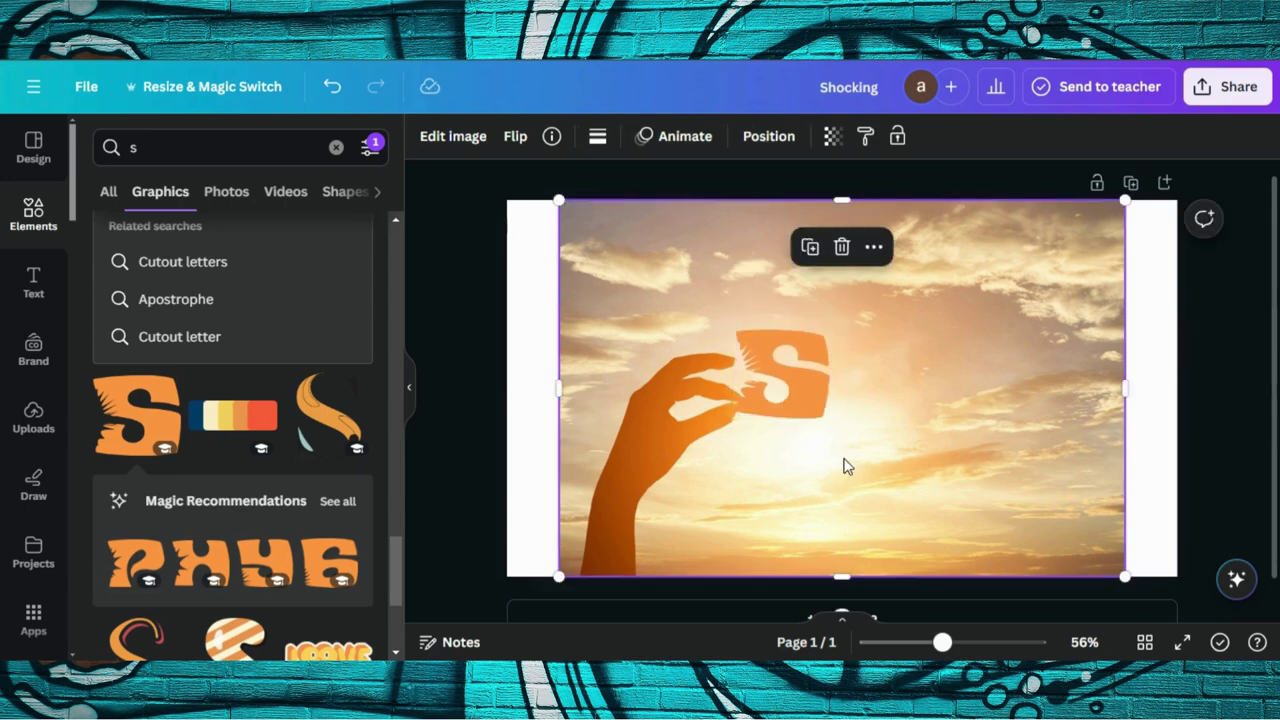
left_click(785, 402)
left_click_drag(770, 392, 770, 392)
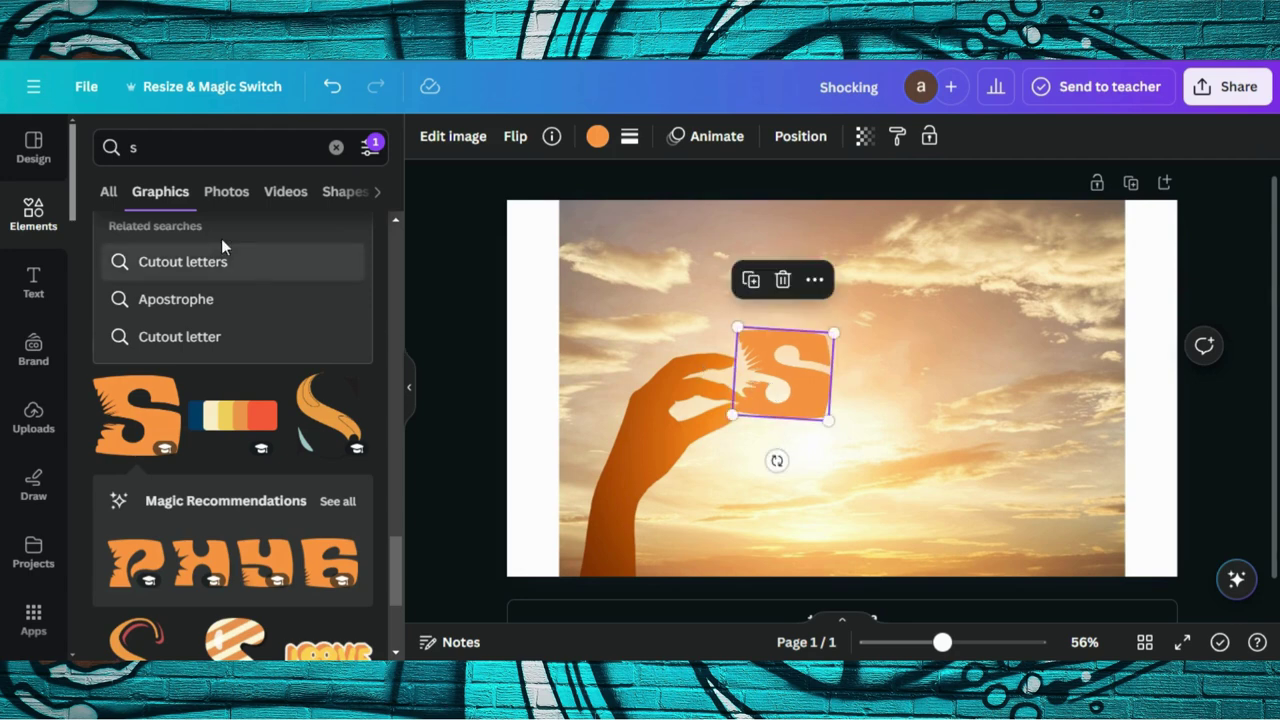
Replace the graphics search with "S destello" and change its first letter to search for "u destello".
left_click_drag(189, 149, 120, 147)
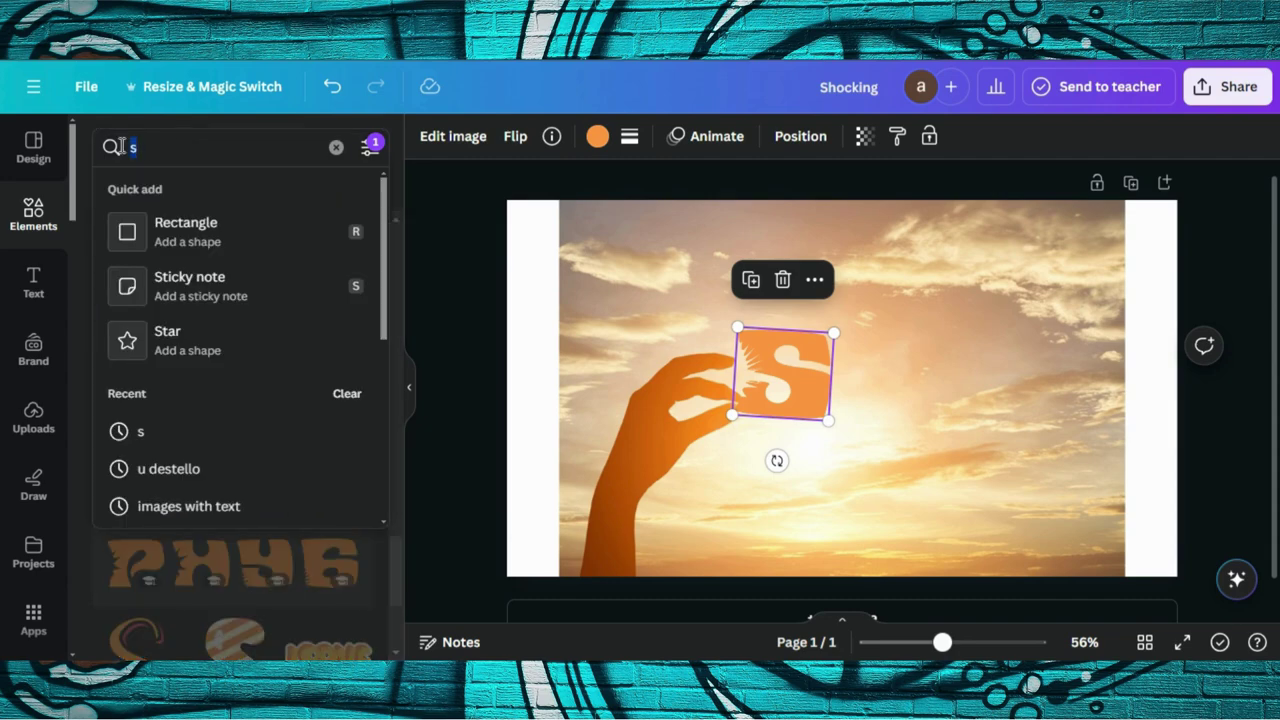
type("S destello")
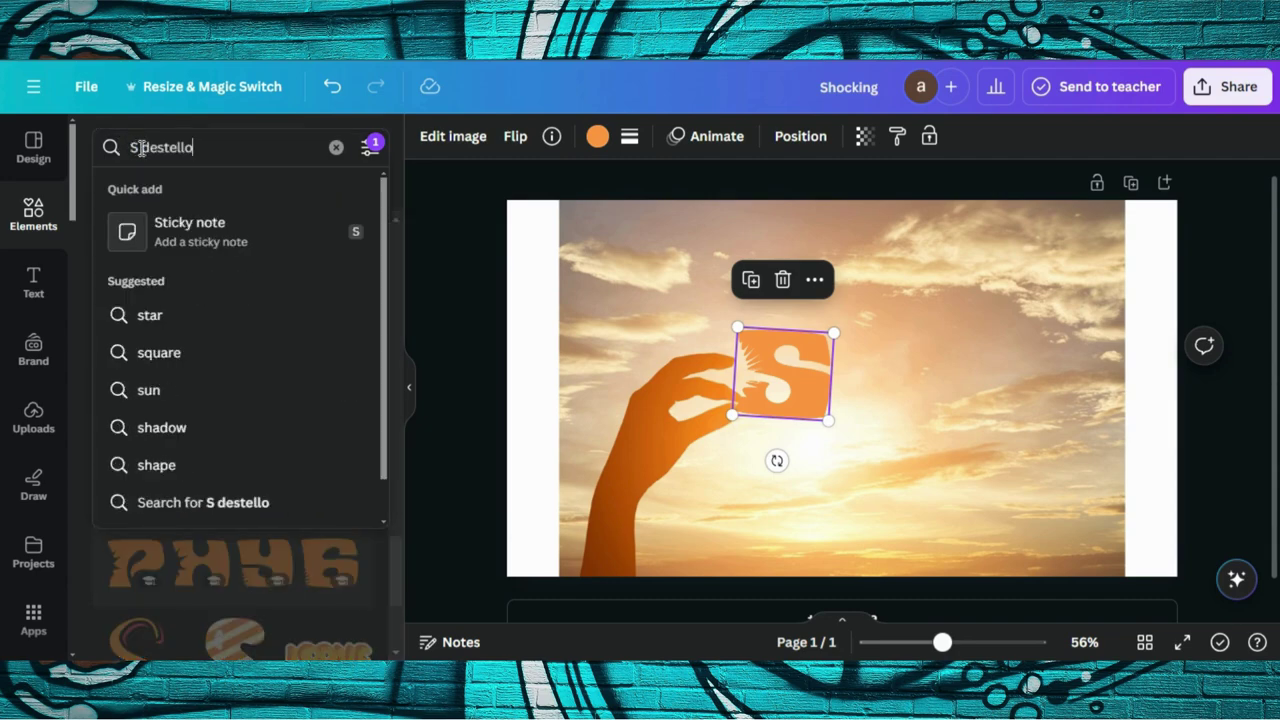
key("Return")
left_click(141, 147)
key("BackSpace")
type("u")
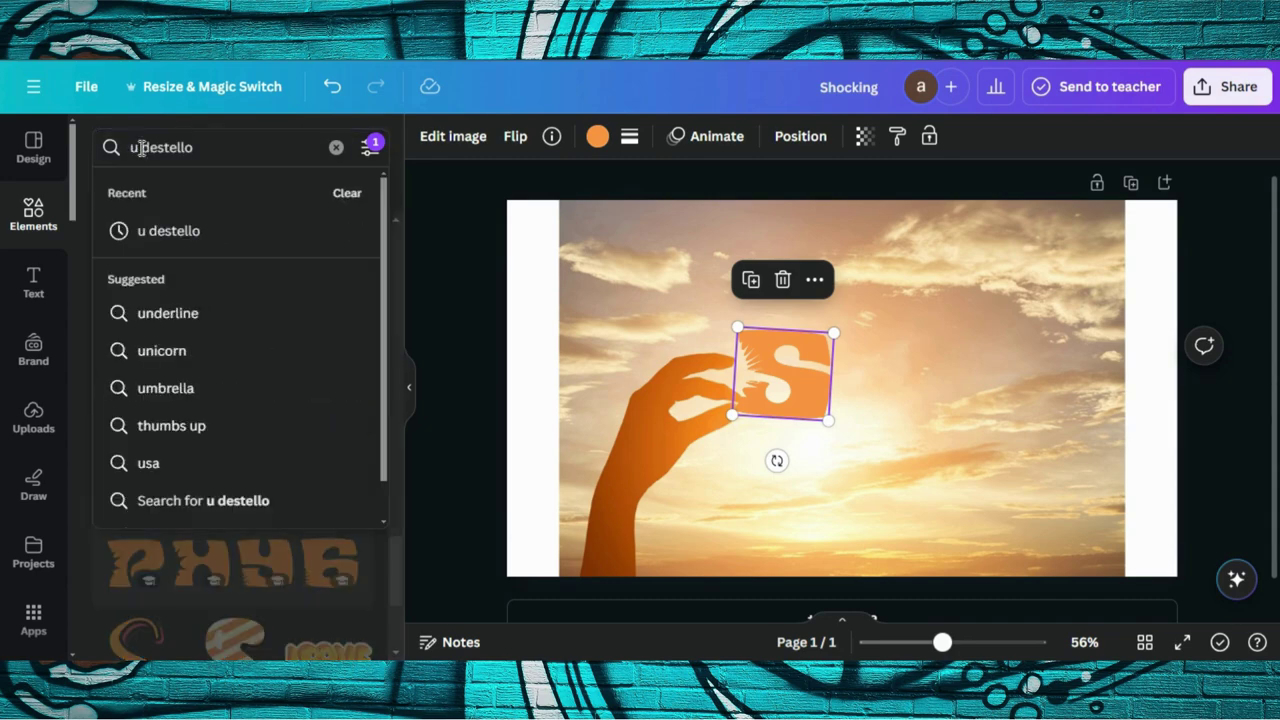
key("Return")
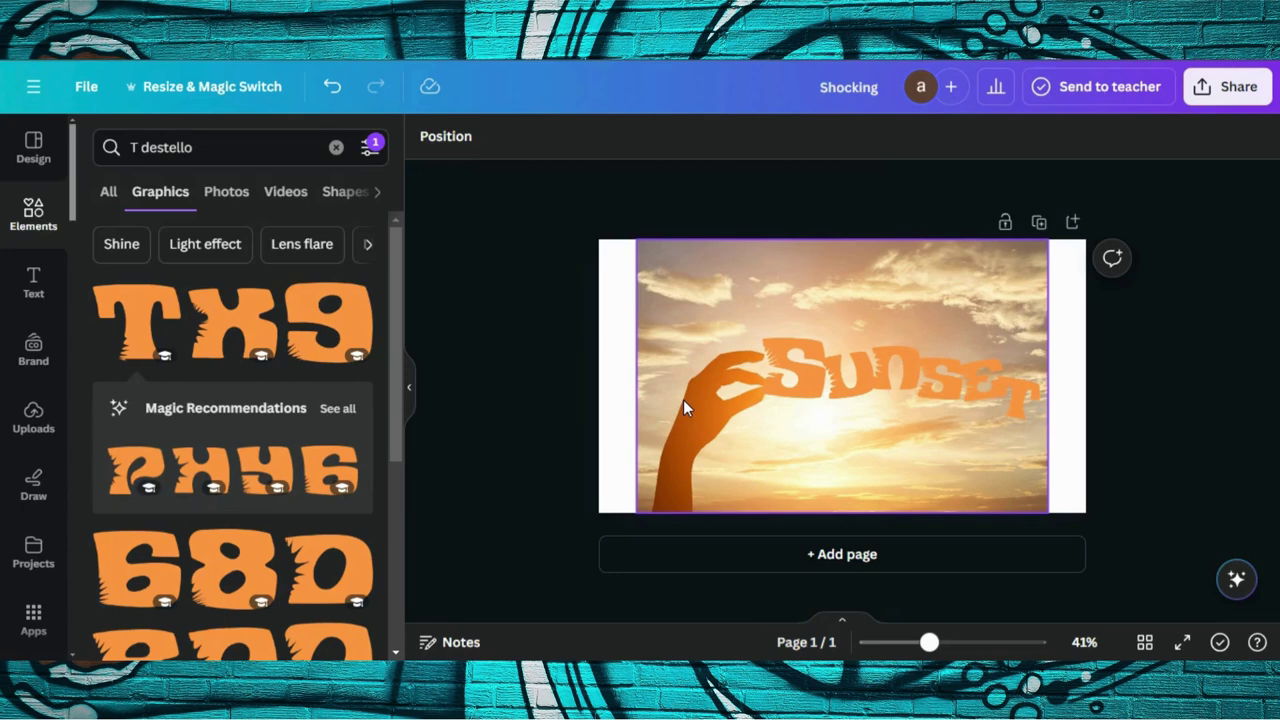
Lower the opacity of the background photo so the hand blends with the Sunset letters.
left_click(683, 427)
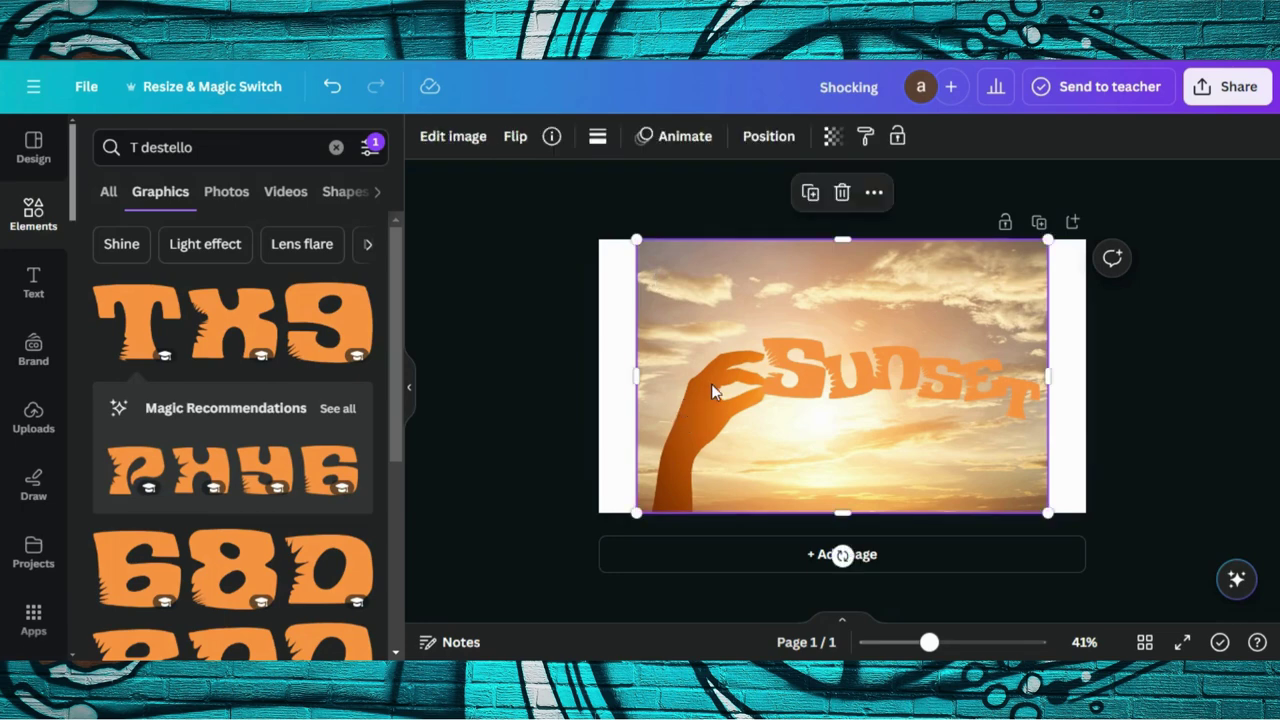
left_click(841, 142)
mouse_move(771, 213)
left_mouse_down()
mouse_move(745, 218)
mouse_move(763, 220)
left_mouse_up()
left_click(1094, 429)
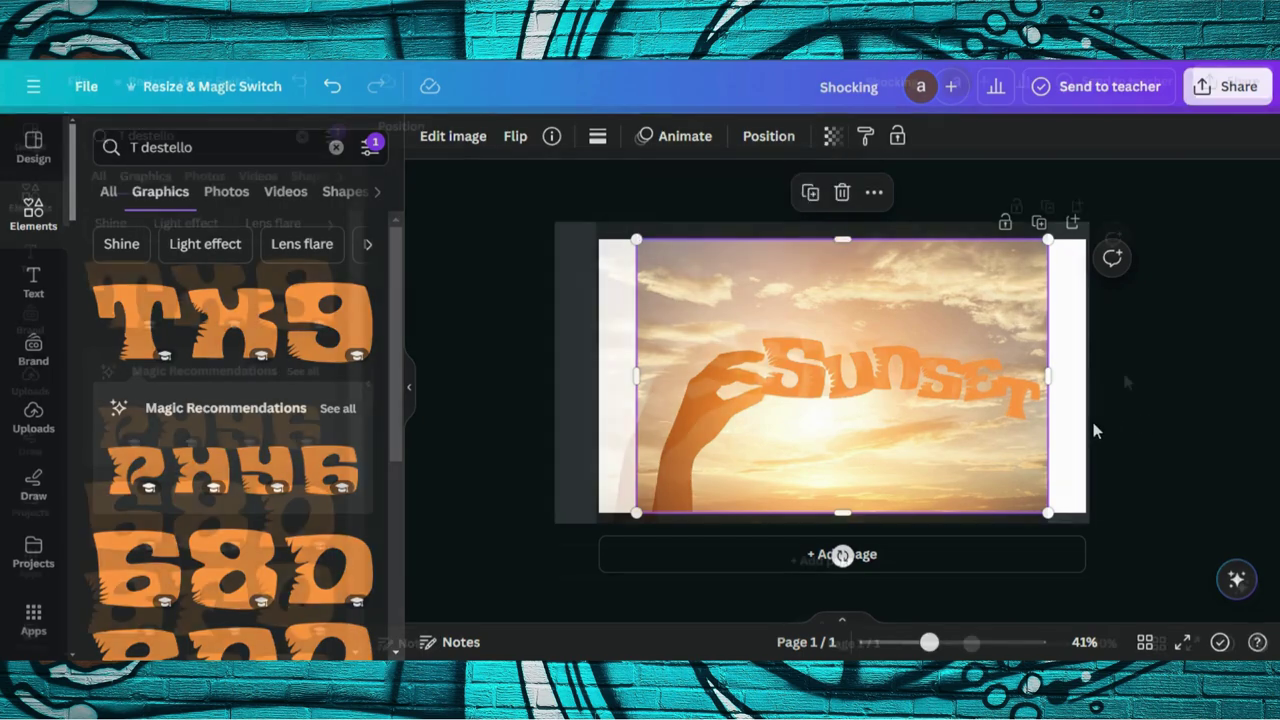
Download the finished Sunset letter design as a PNG with a transparent background.
key("ctrl+minus")
left_click(1232, 78)
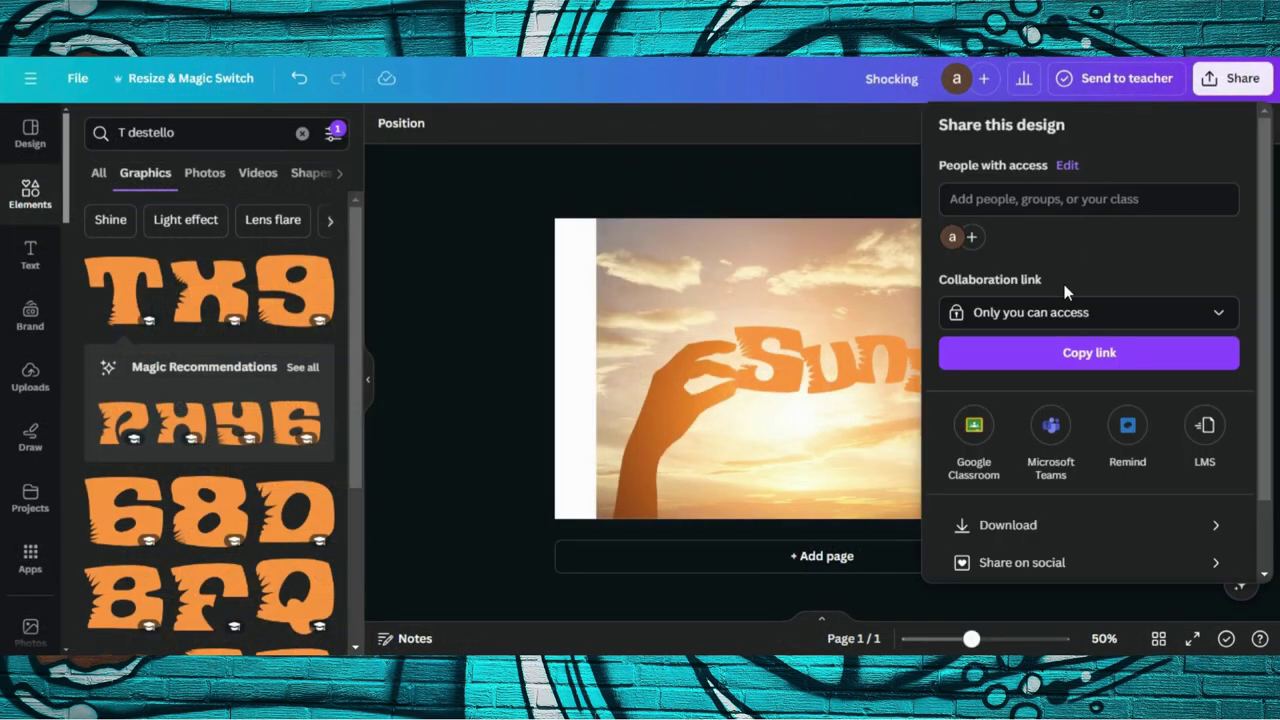
scroll(1064, 284, "down", 1)
left_click(1000, 441)
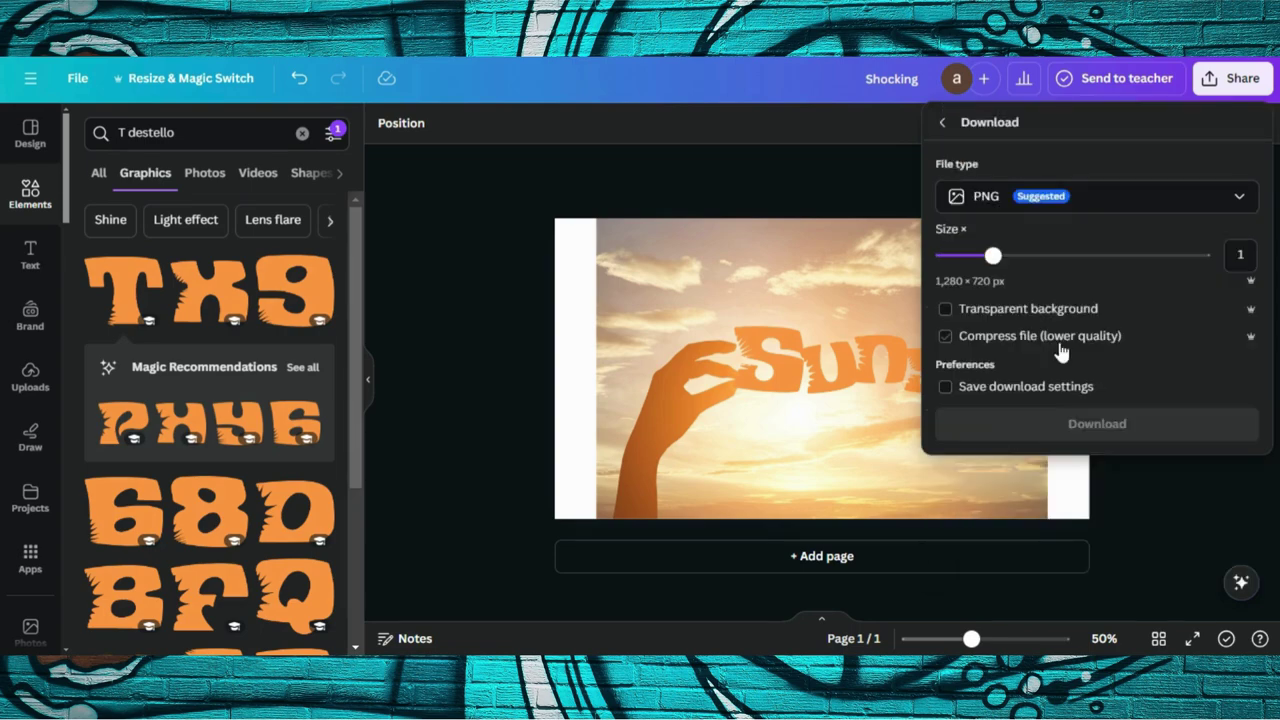
left_click(1015, 311)
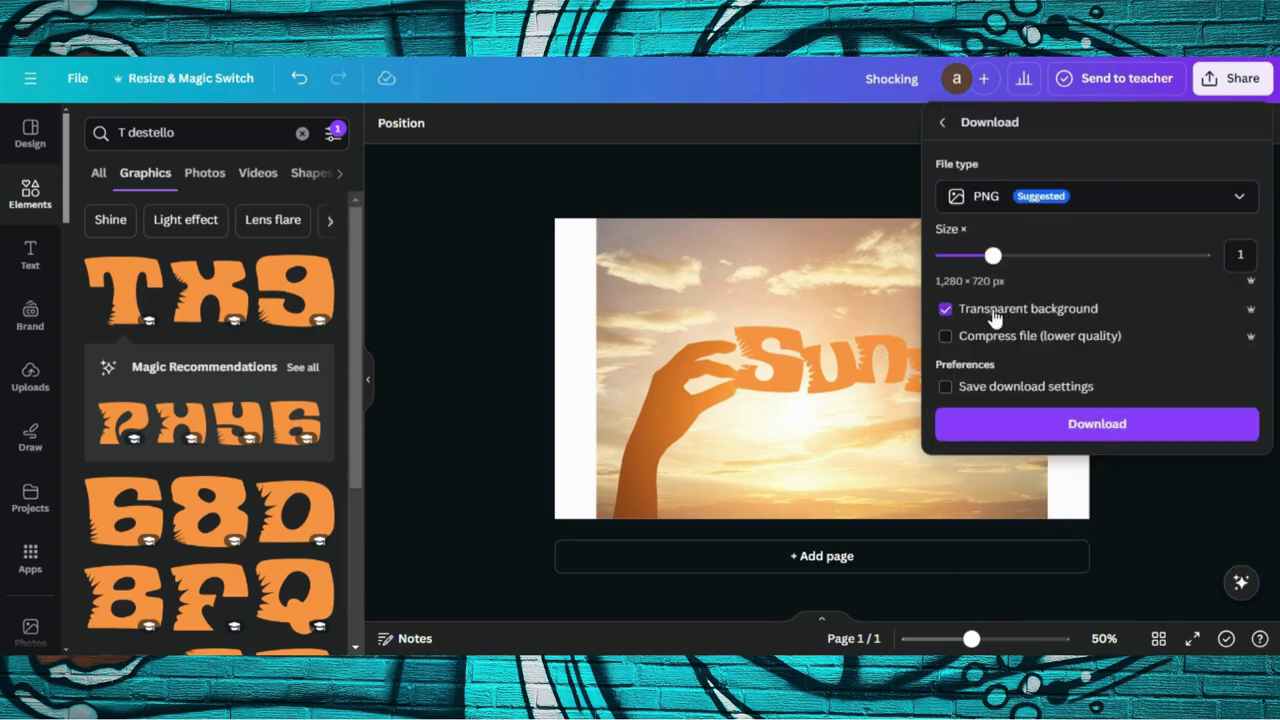
left_click(1018, 432)
left_click(526, 331)
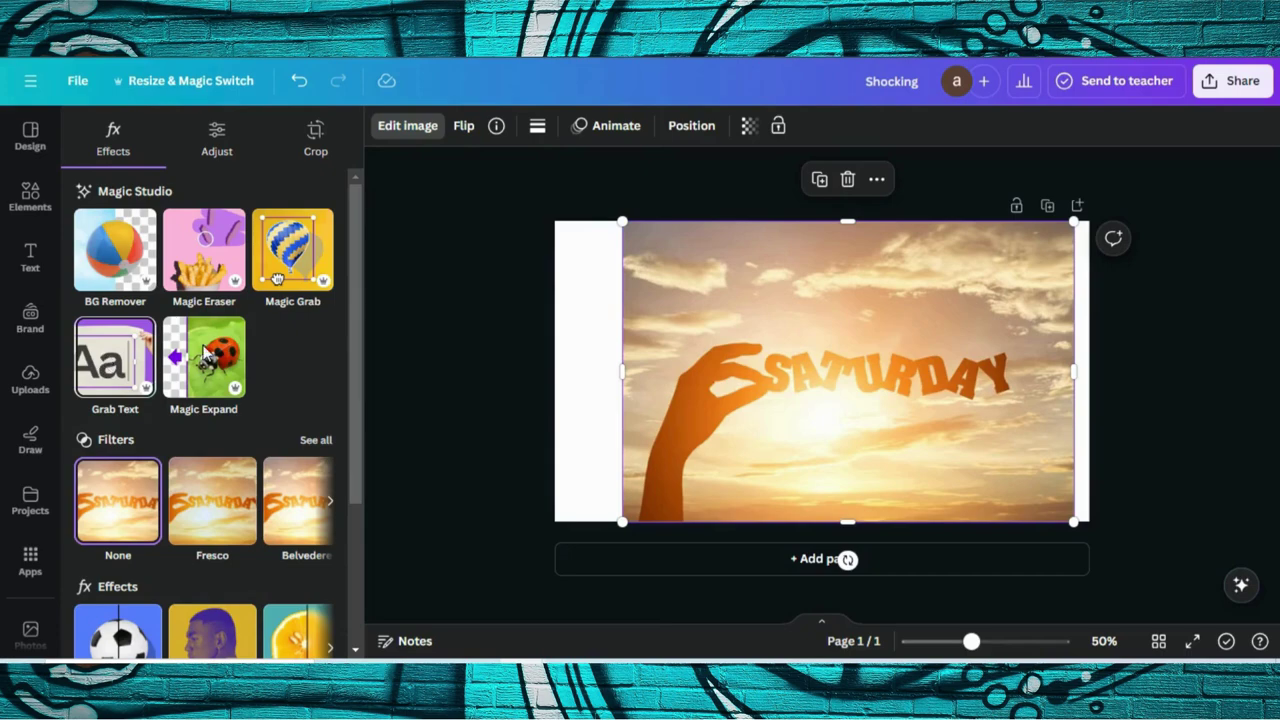
Grab all the text from the original SATURDAY photo with Grab Text and change its wording to SUNSET.
left_click(115, 357)
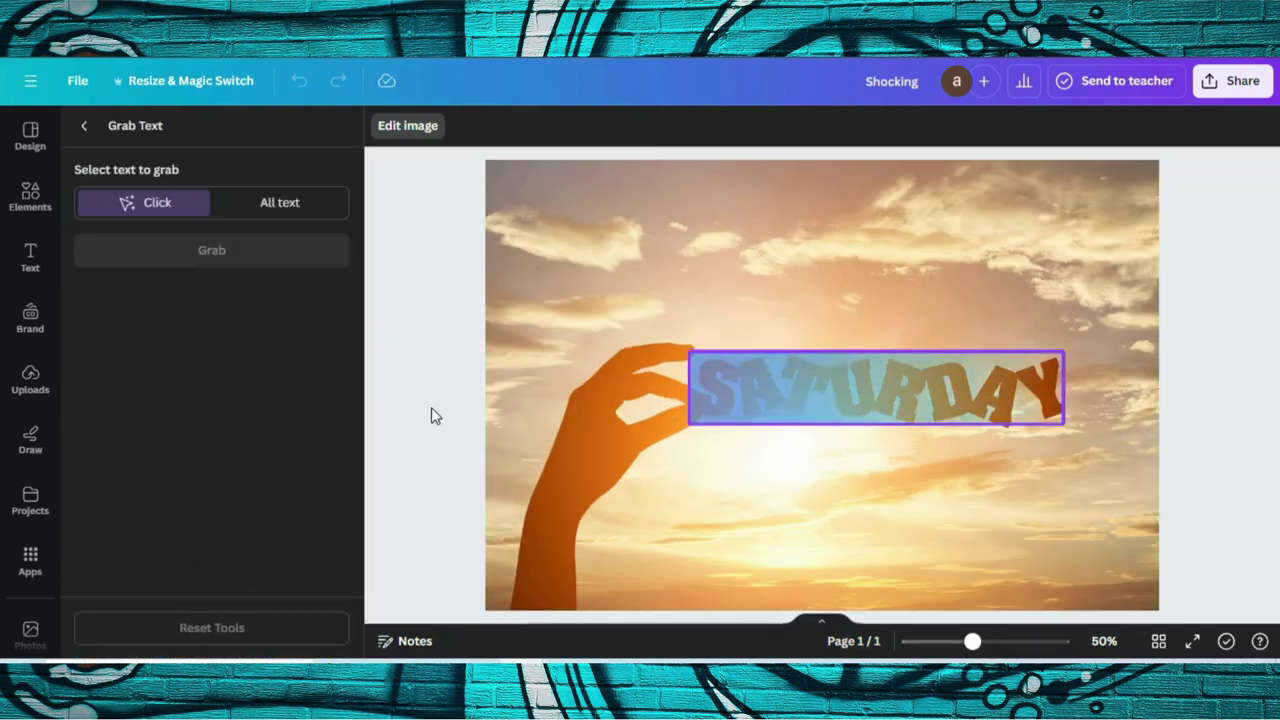
left_click(308, 204)
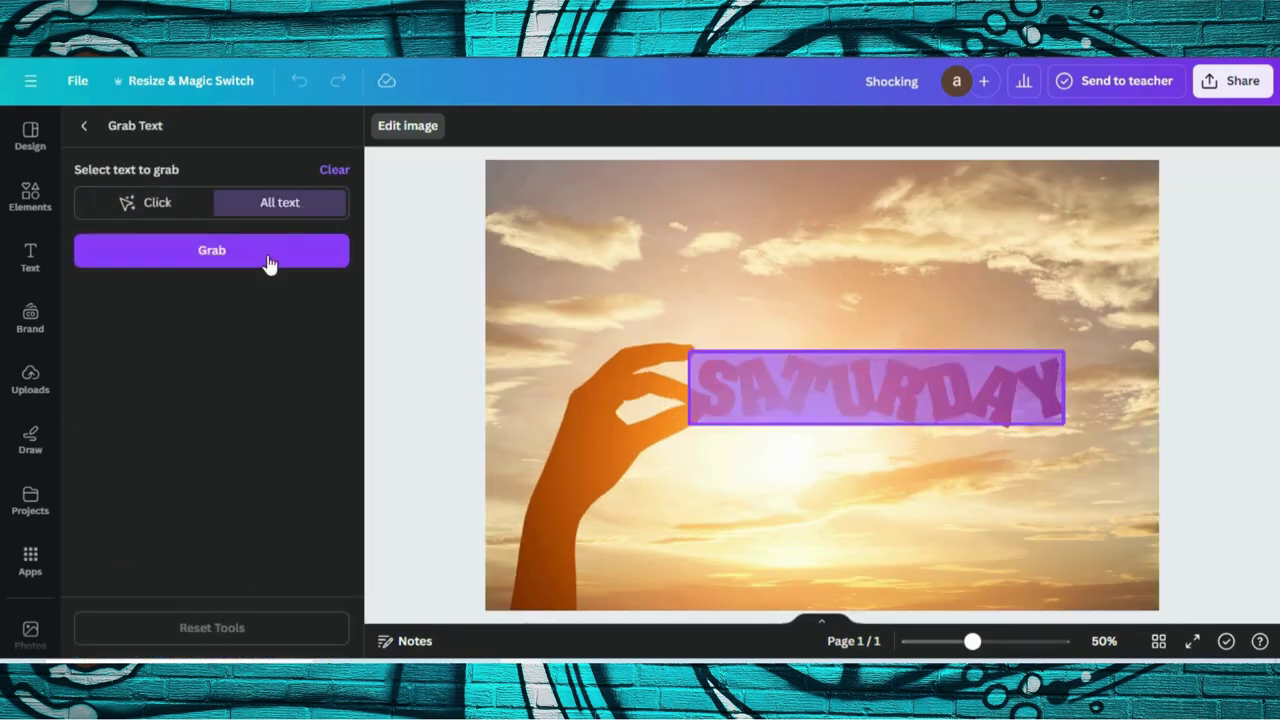
left_click(242, 256)
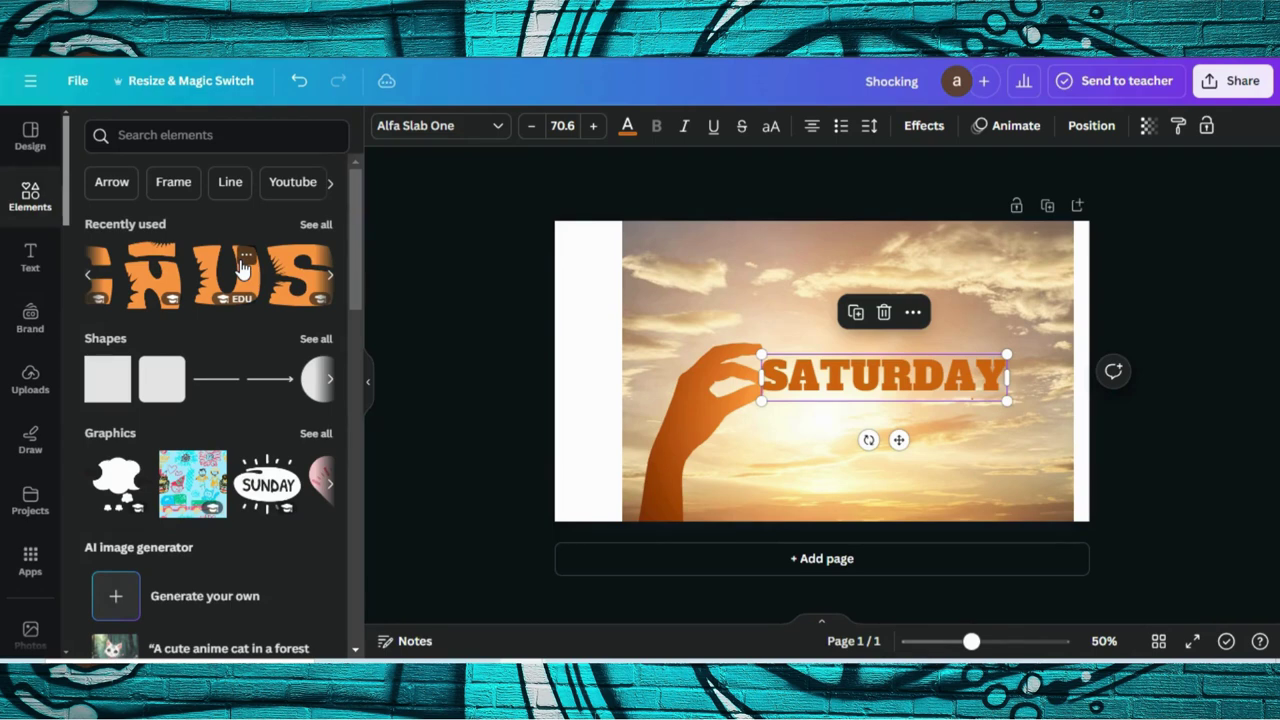
double_click(815, 376)
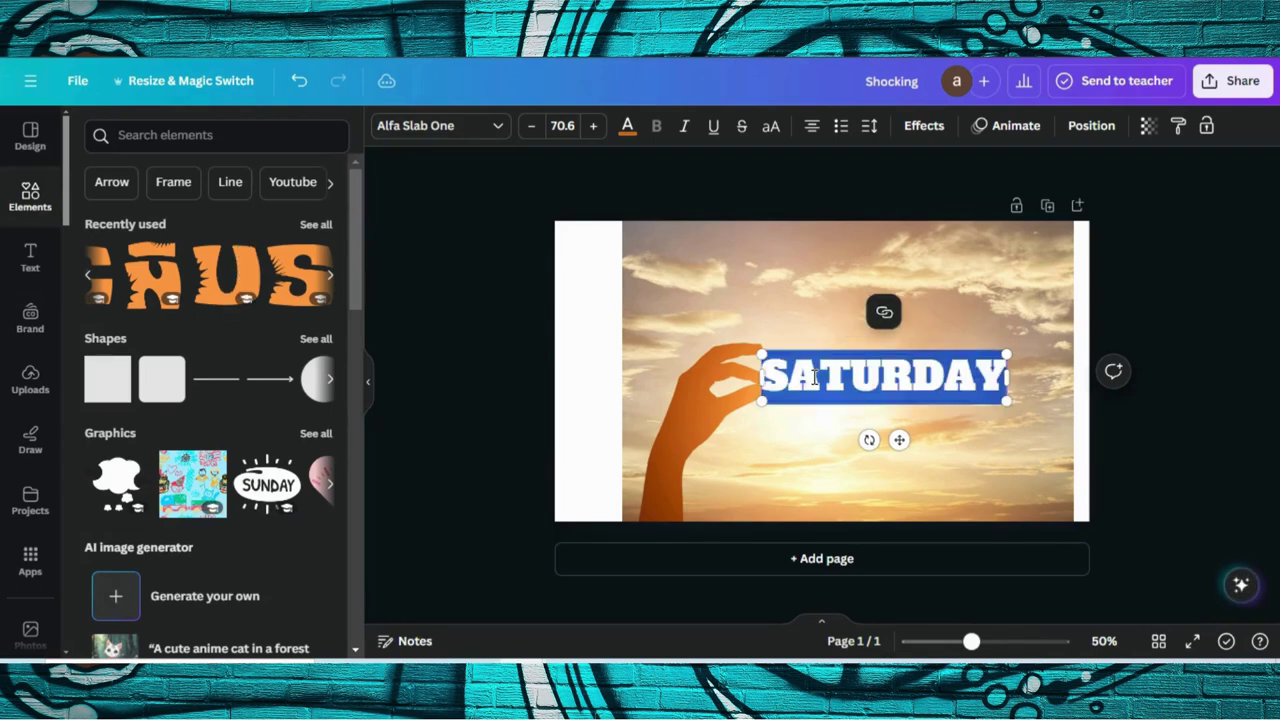
type("SUNSET")
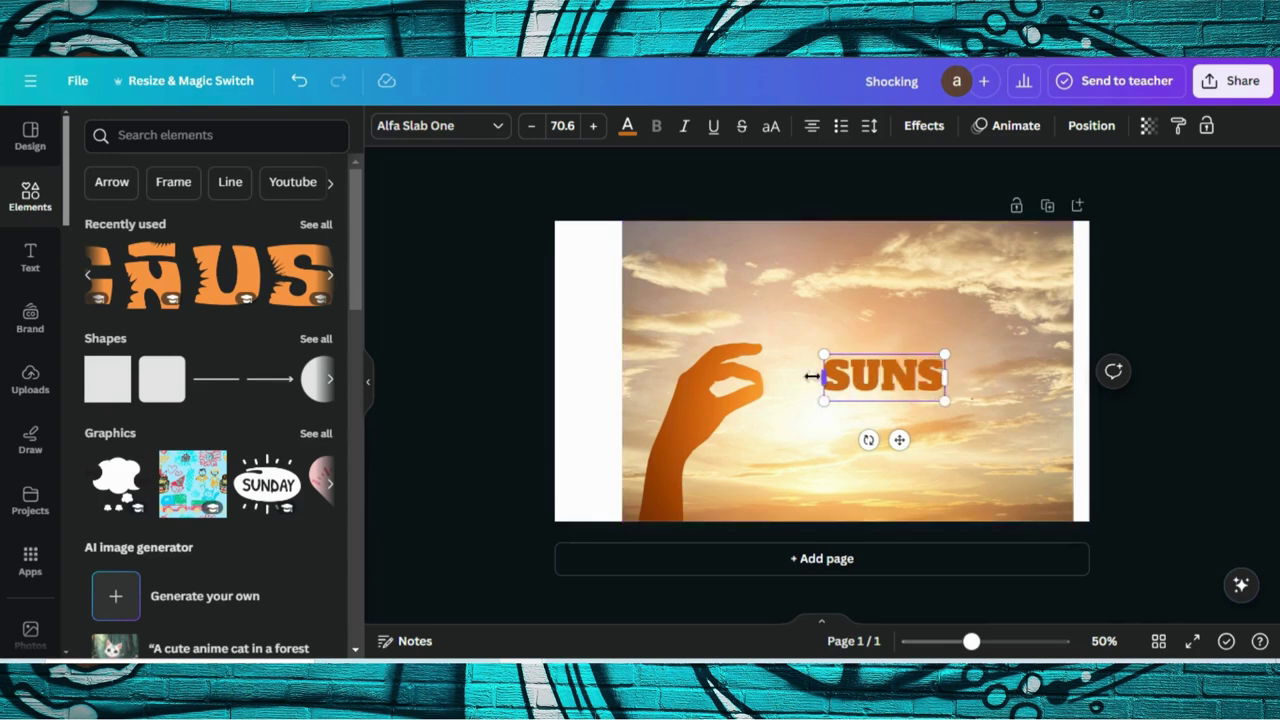
Move the SUNSET text against the hand's fingertips and enlarge it to font size 112.
left_click(828, 410)
left_click(840, 387)
left_click_drag(840, 387, 804, 386)
mouse_move(937, 350)
left_mouse_down()
mouse_move(1040, 334)
mouse_move(951, 355)
left_mouse_up()
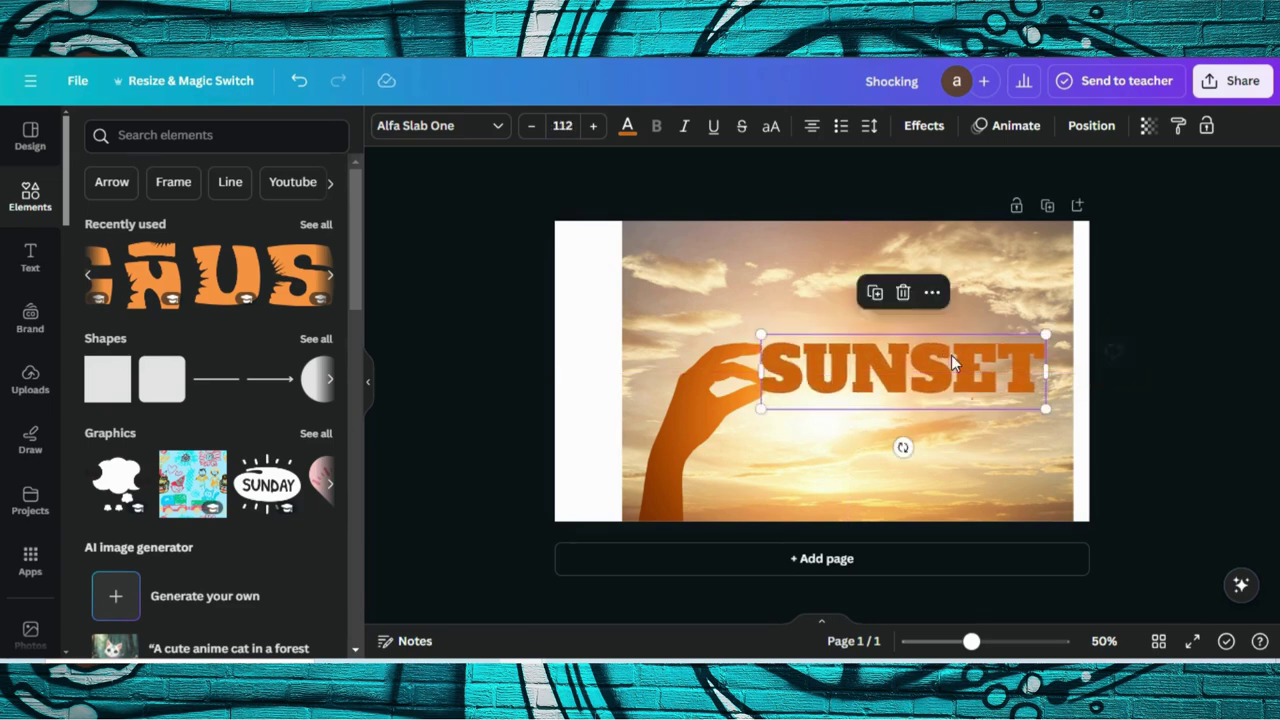
left_click(815, 475)
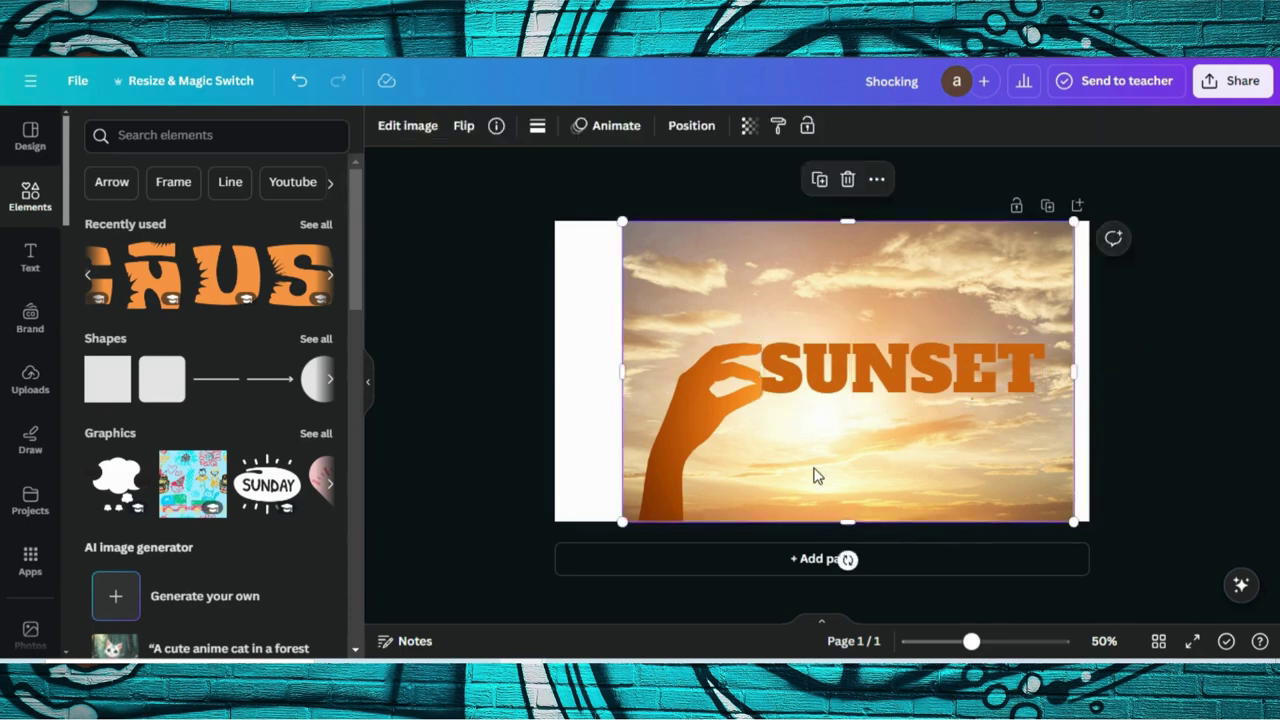
Set the transparency of the SUNSET text to 84.
left_click(797, 381)
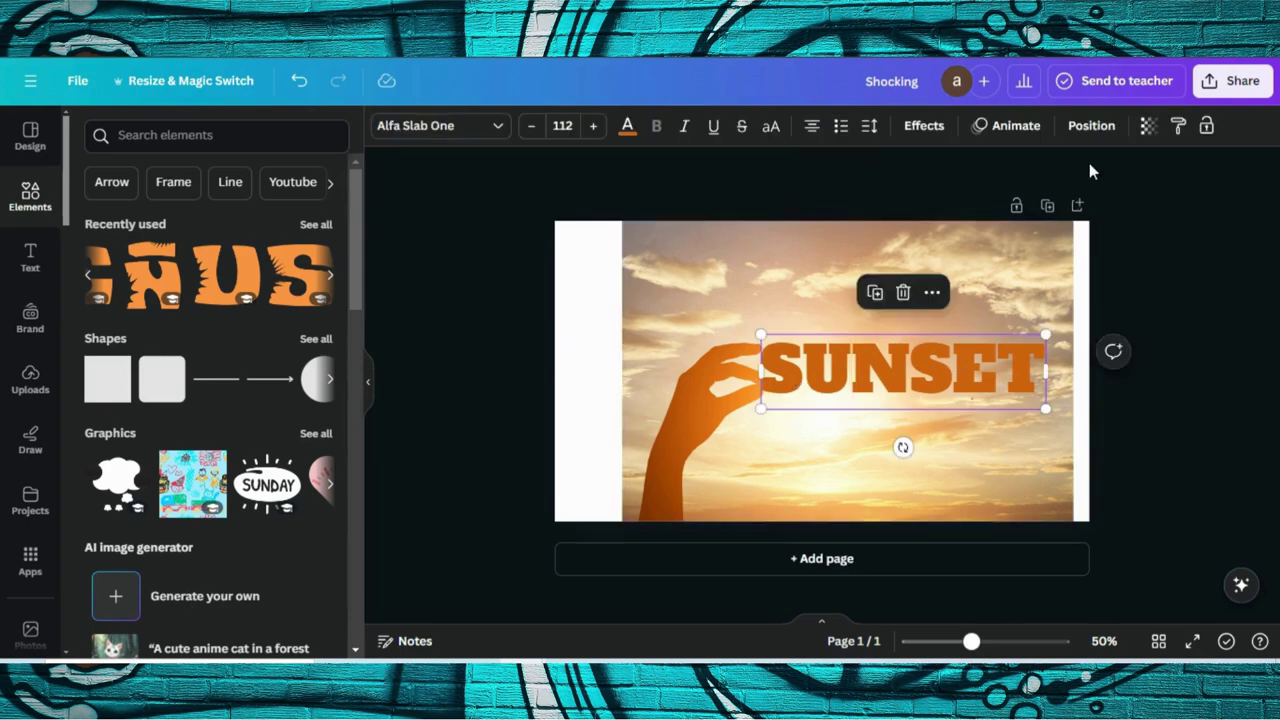
left_click(1148, 125)
left_click_drag(1094, 194, 1080, 200)
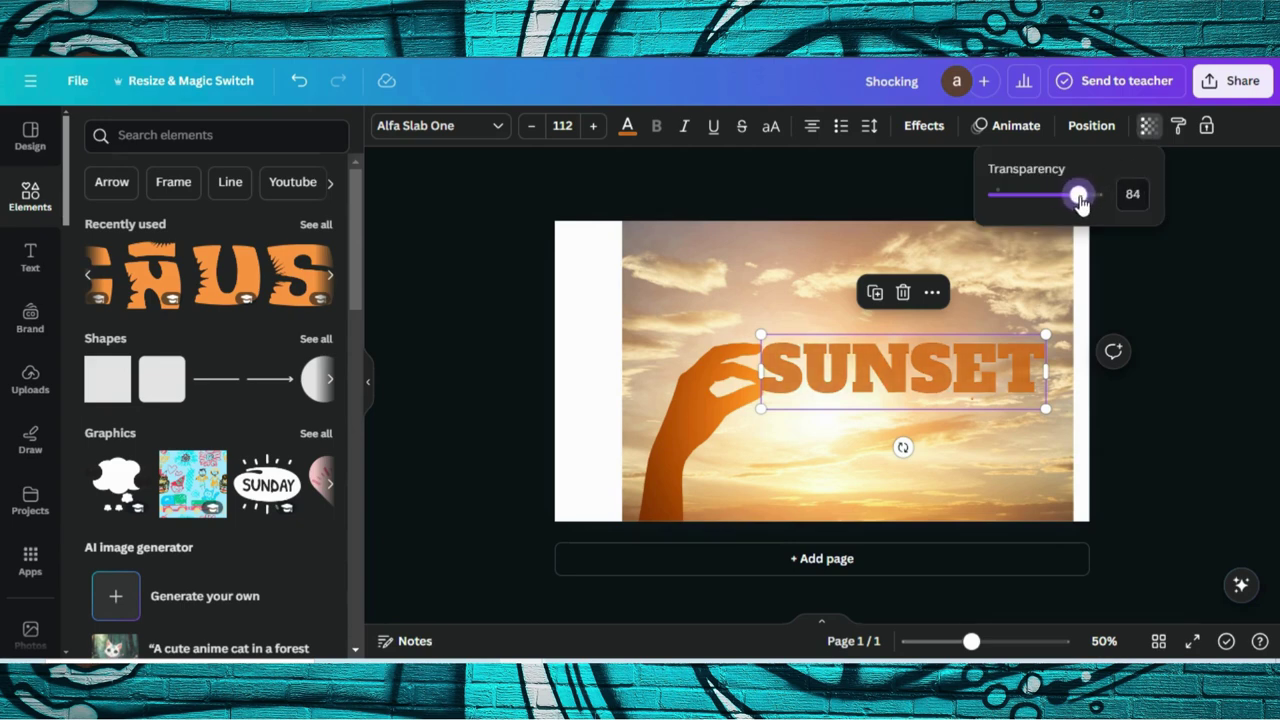
left_click(1102, 455)
left_click(1102, 455)
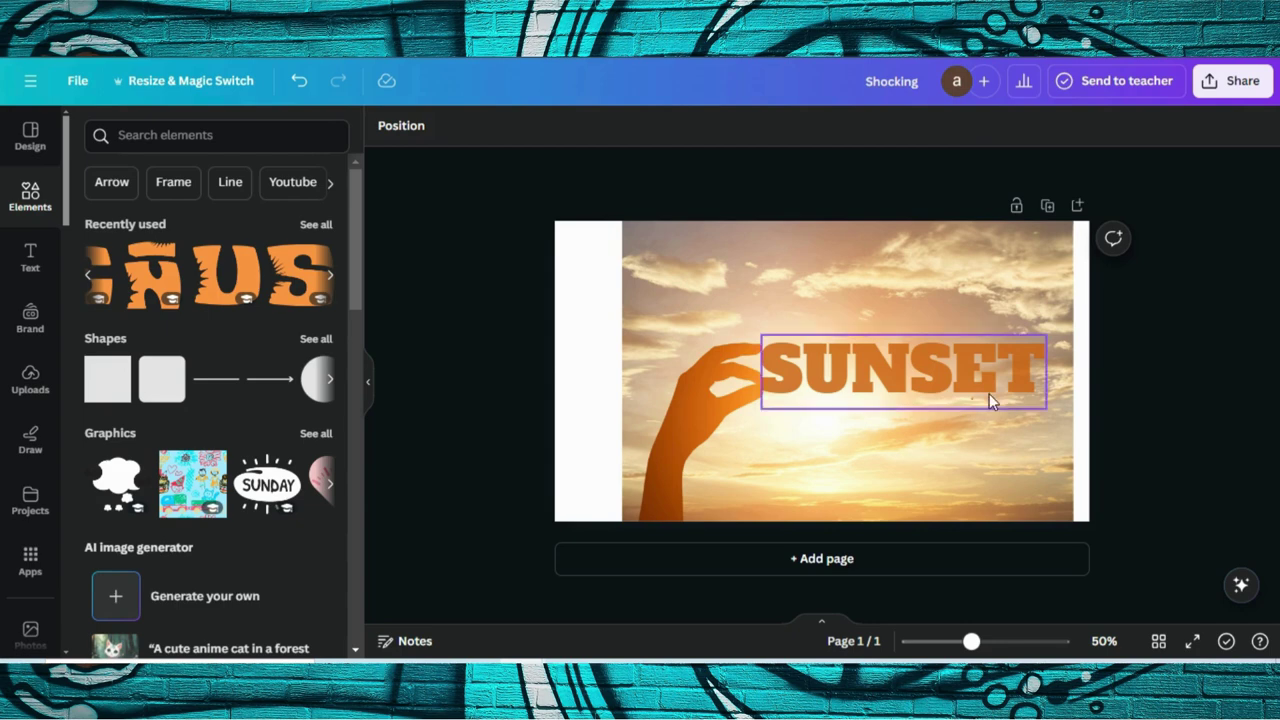
Shift the SUNSET text closer into the fingers and tilt it slightly clockwise.
left_click_drag(829, 376, 809, 371)
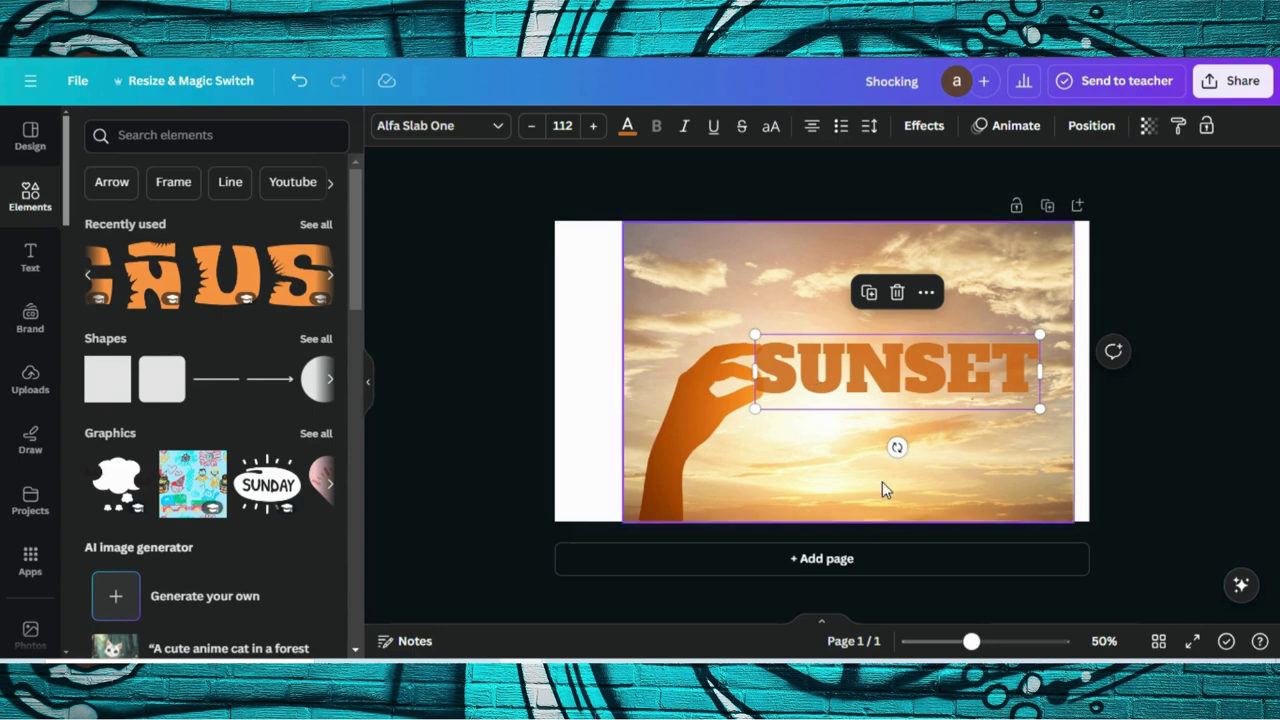
left_click_drag(897, 447, 893, 448)
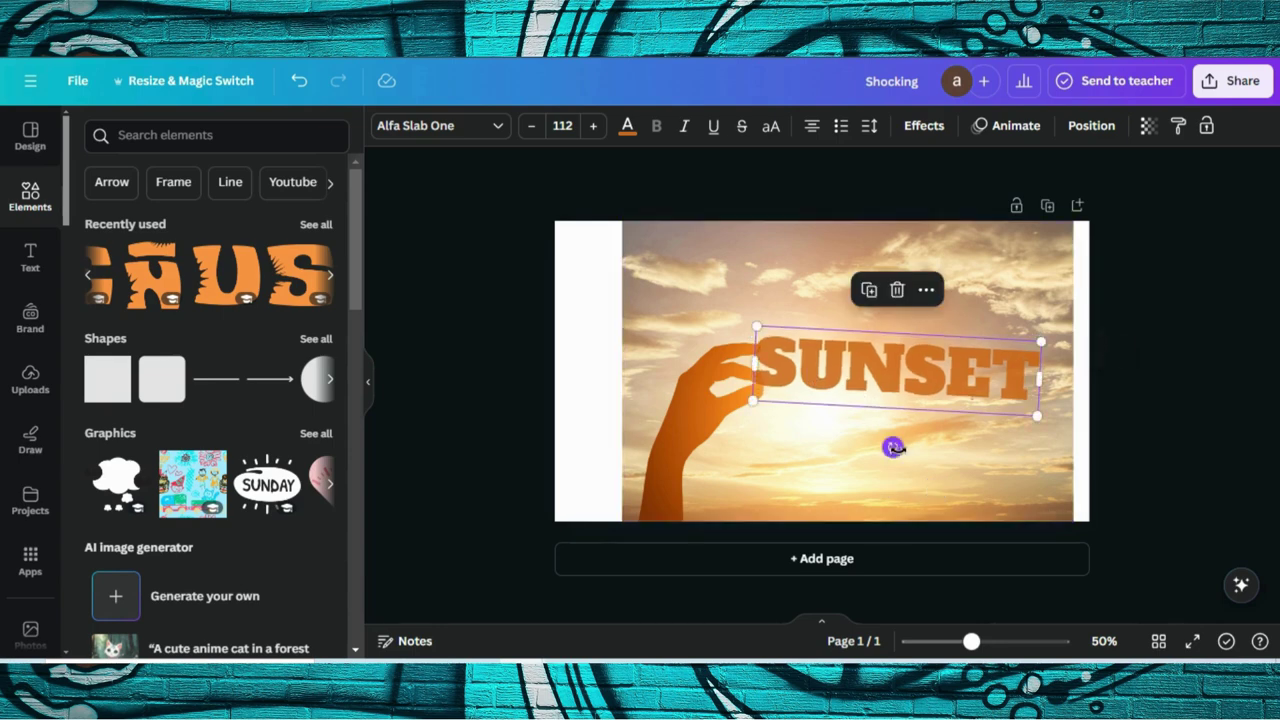
left_click_drag(865, 390, 858, 367)
left_click(950, 450)
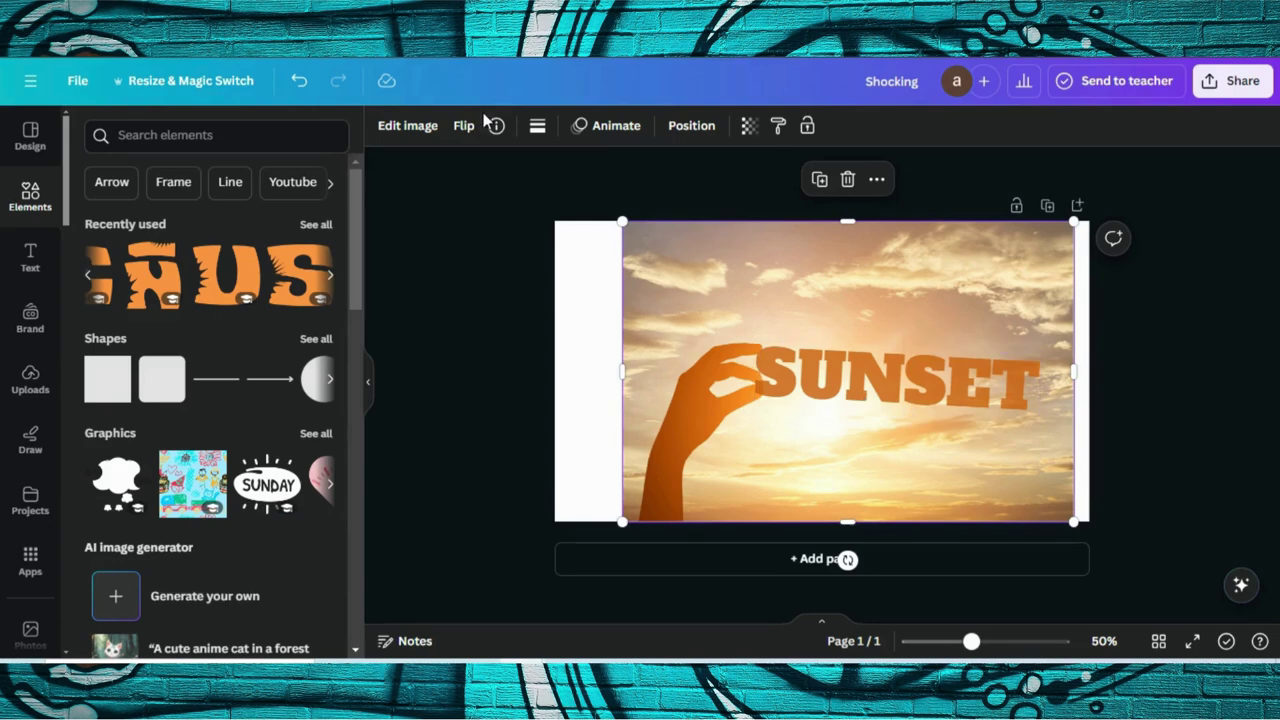
Recolour the SUNSET text with an orange sampled by eyedropper from between the hand's fingers.
left_click(802, 356)
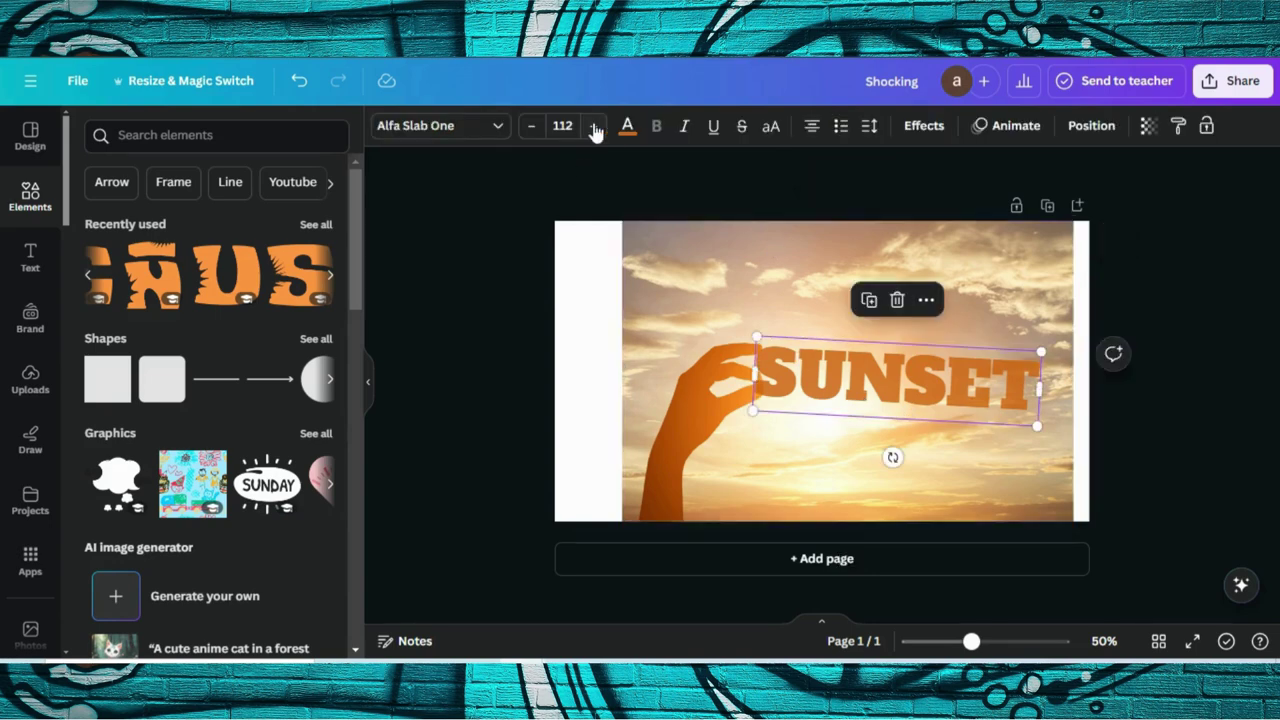
left_click(627, 128)
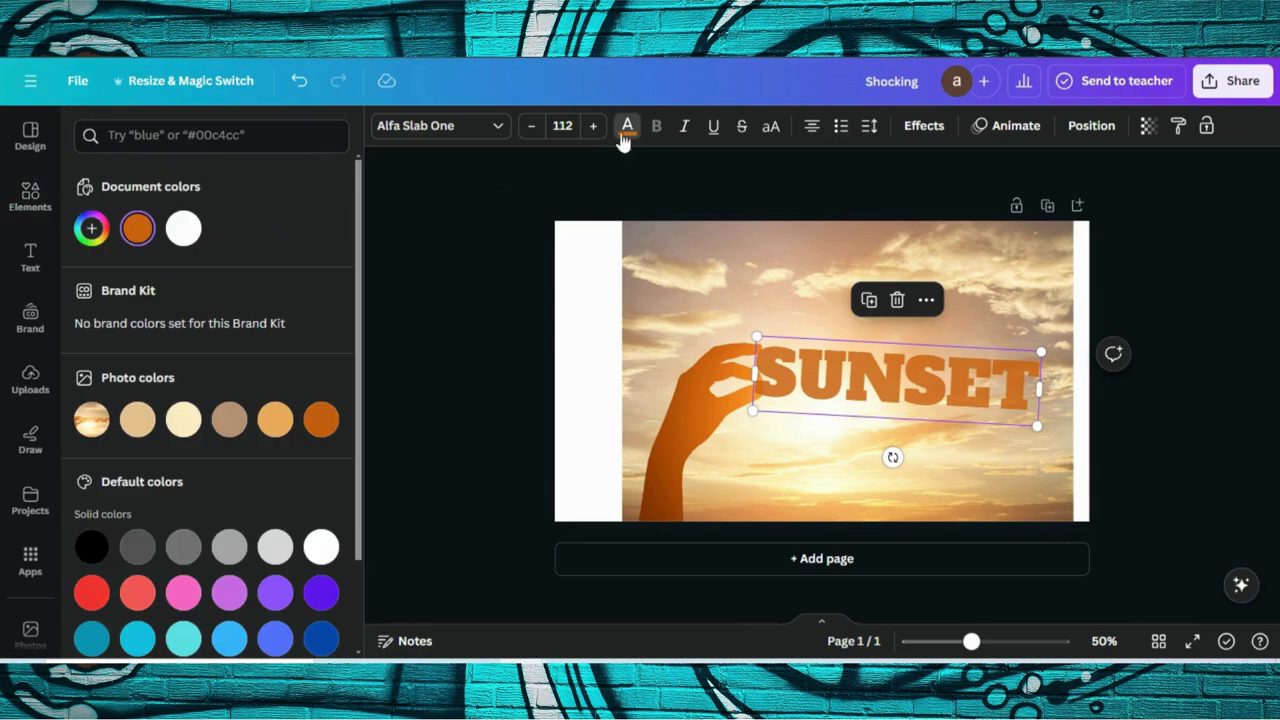
left_click(139, 232)
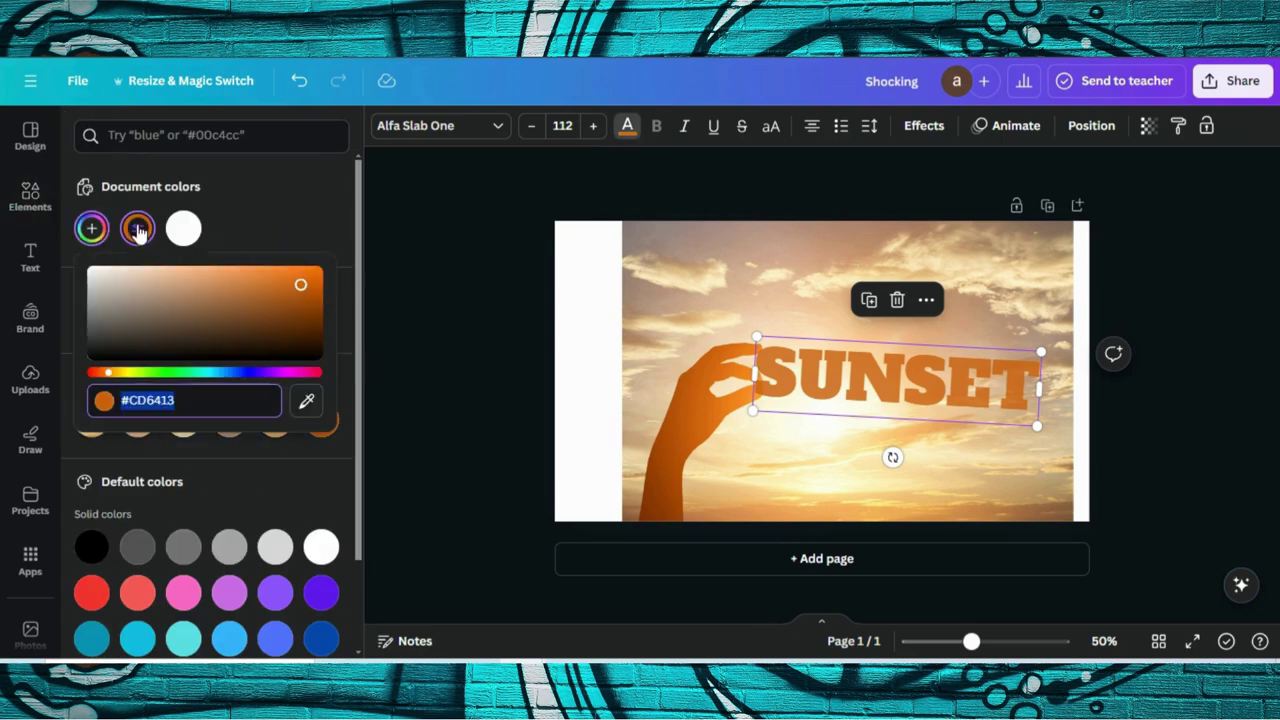
left_click(307, 400)
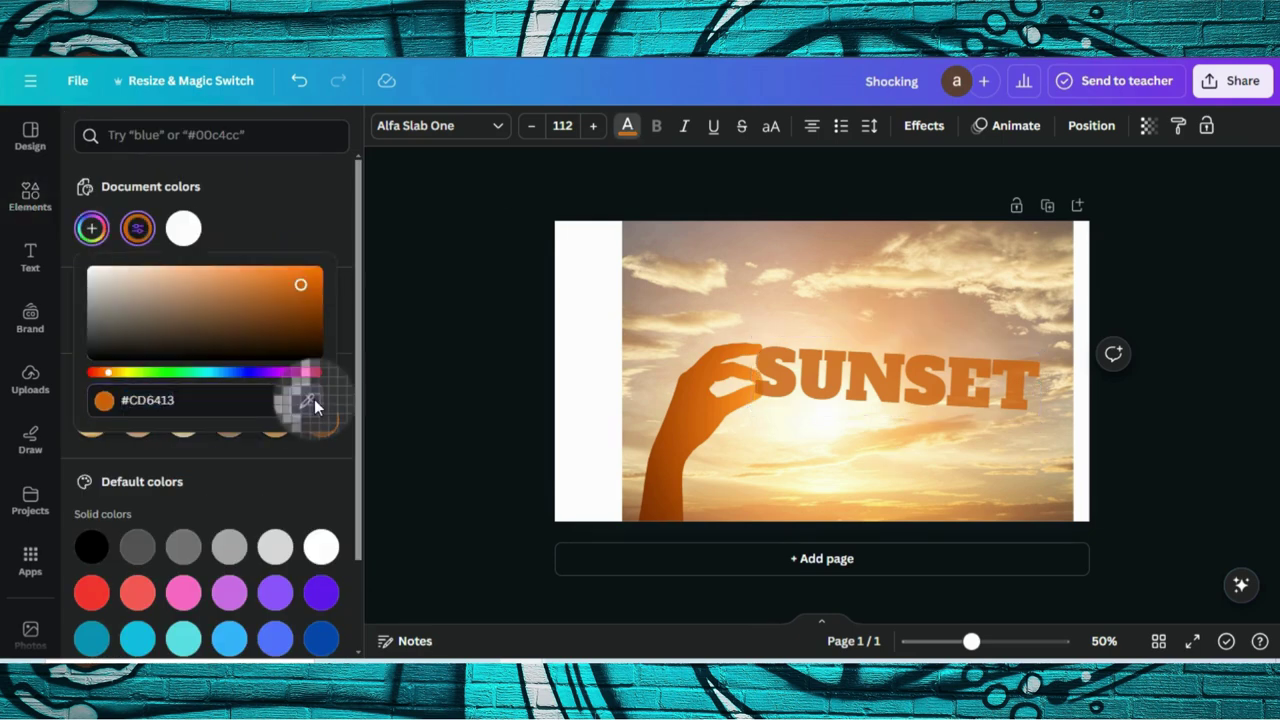
left_click(740, 391)
Nudge the tilted SUNSET text slightly away from the hand so the S meets the fingertips.
left_click_drag(815, 365, 820, 366)
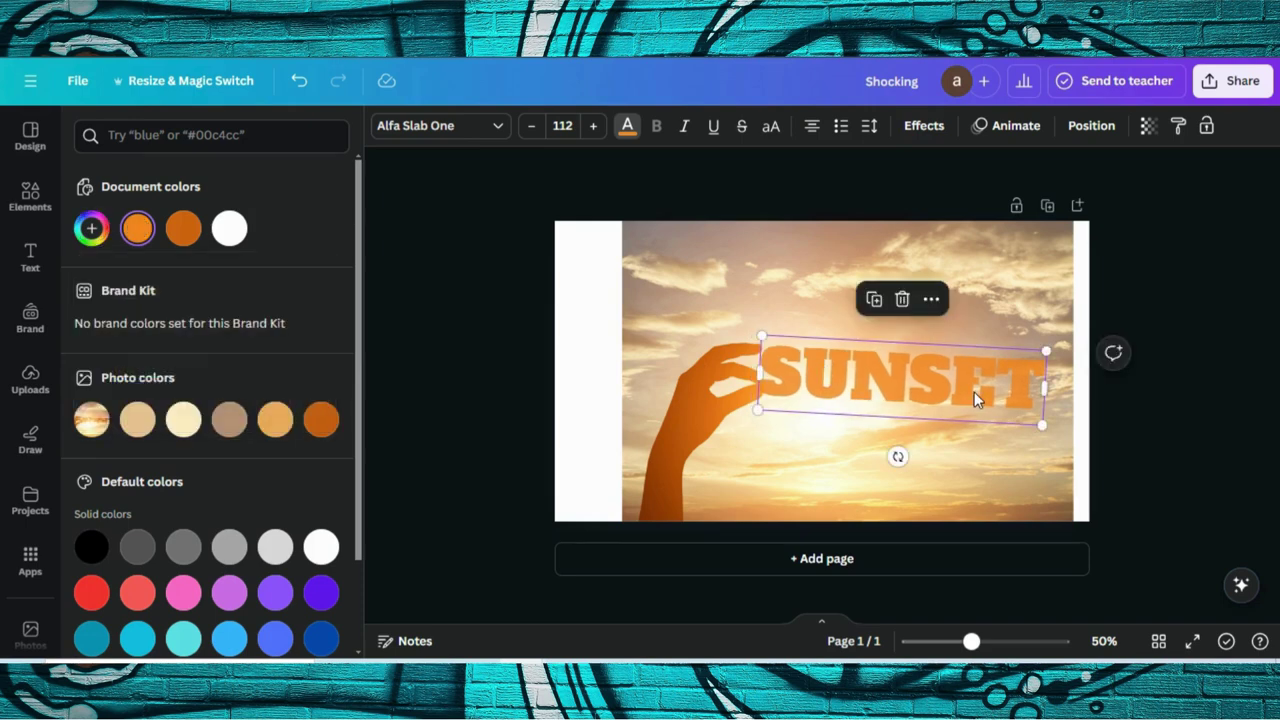
left_click(1119, 431)
left_click(900, 378)
Download the design with the editable SUNSET text as a PNG with a transparent background.
left_click(1232, 80)
scroll(1036, 360, "down", 1)
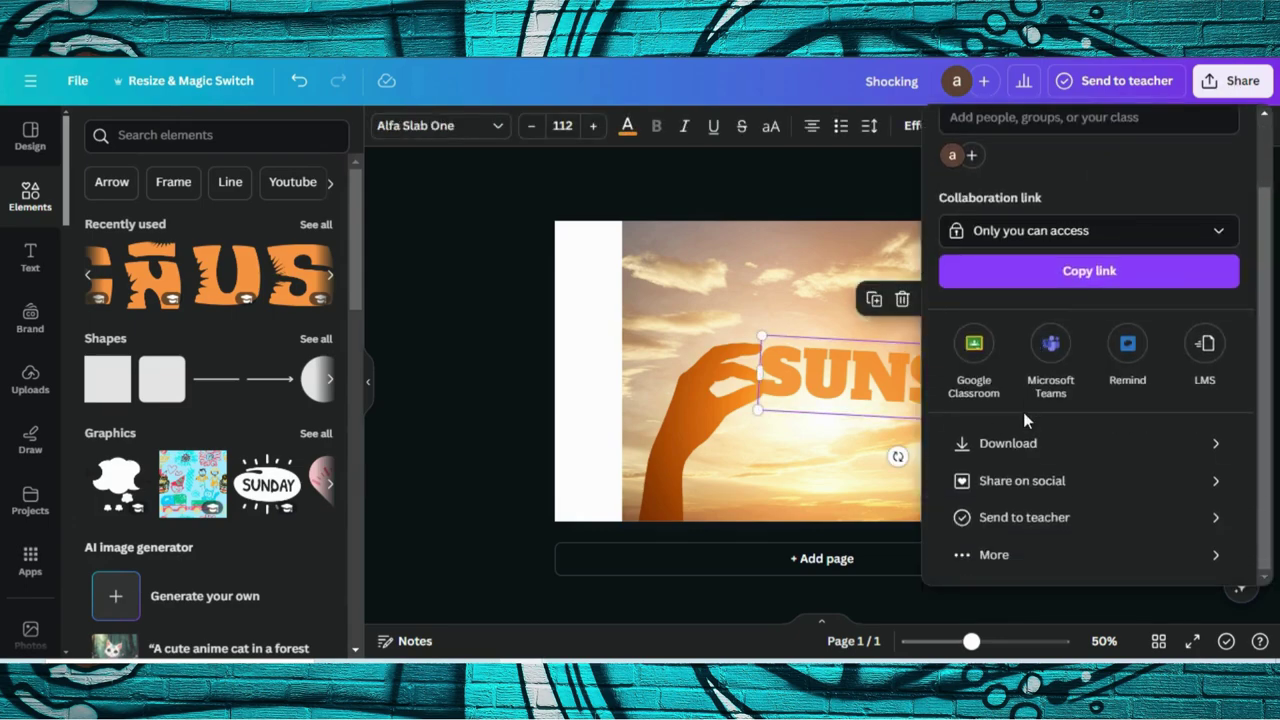
left_click(1020, 443)
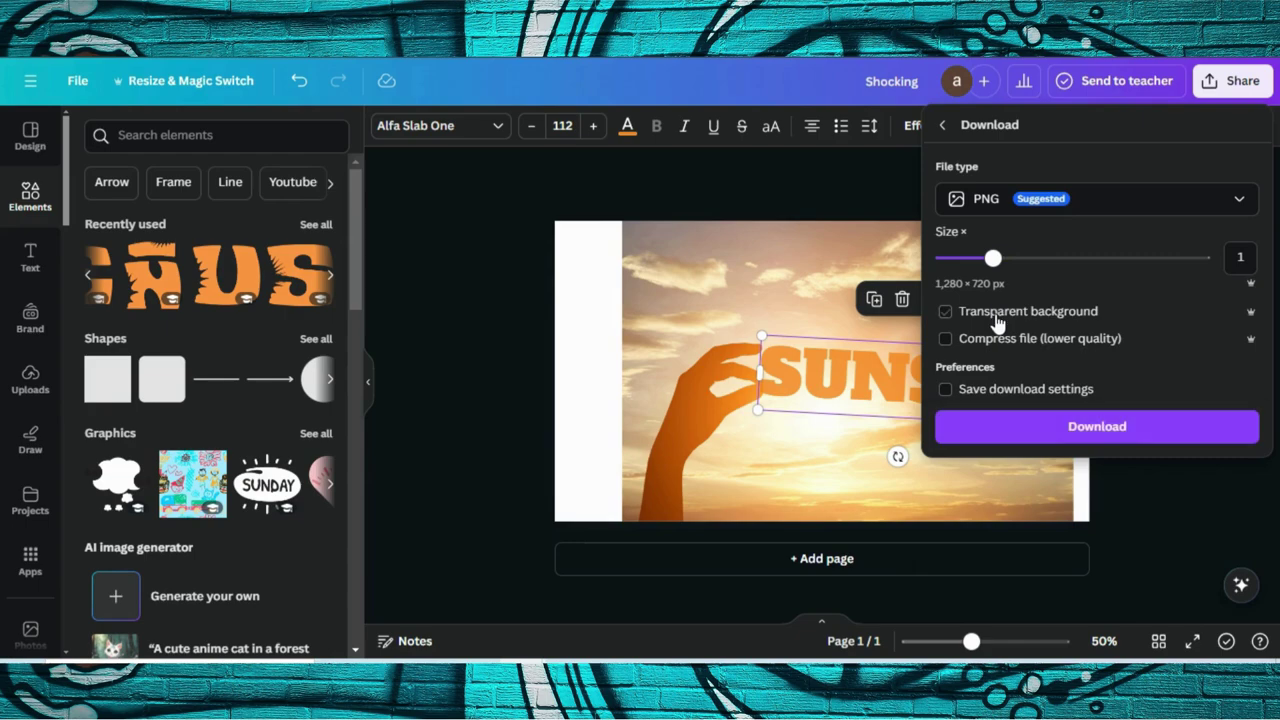
left_click(1020, 427)
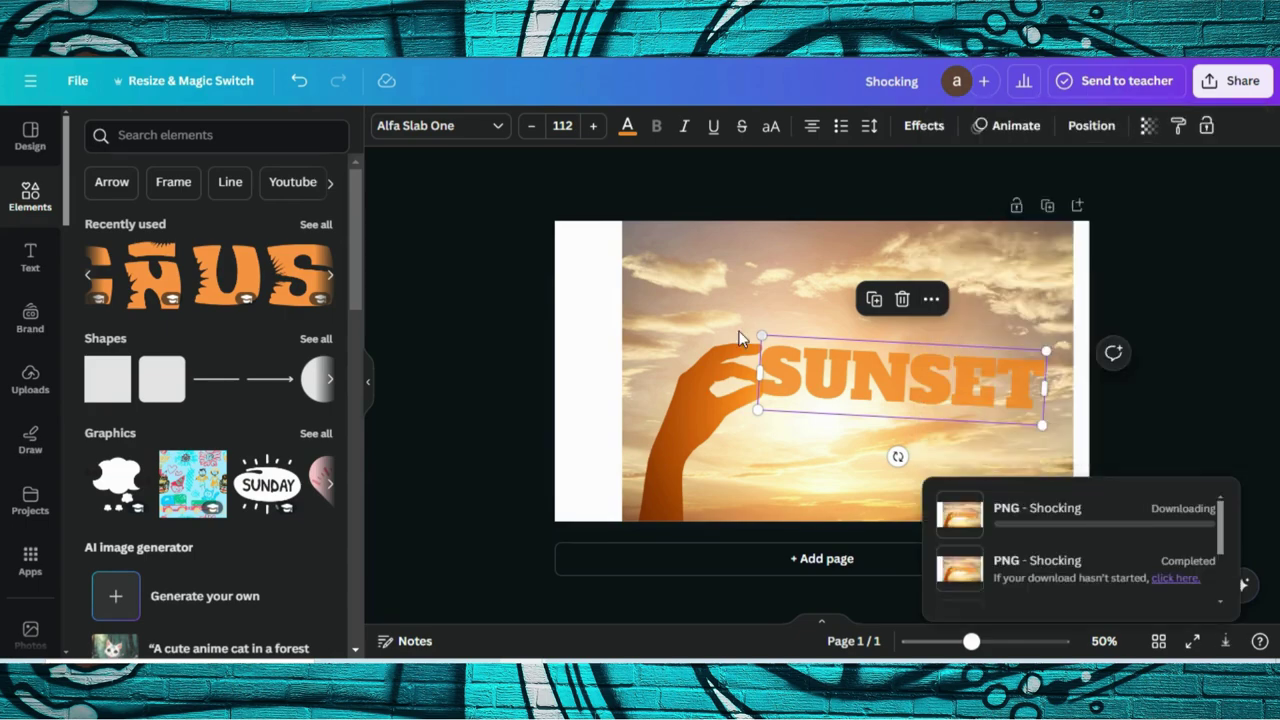
left_click(497, 347)
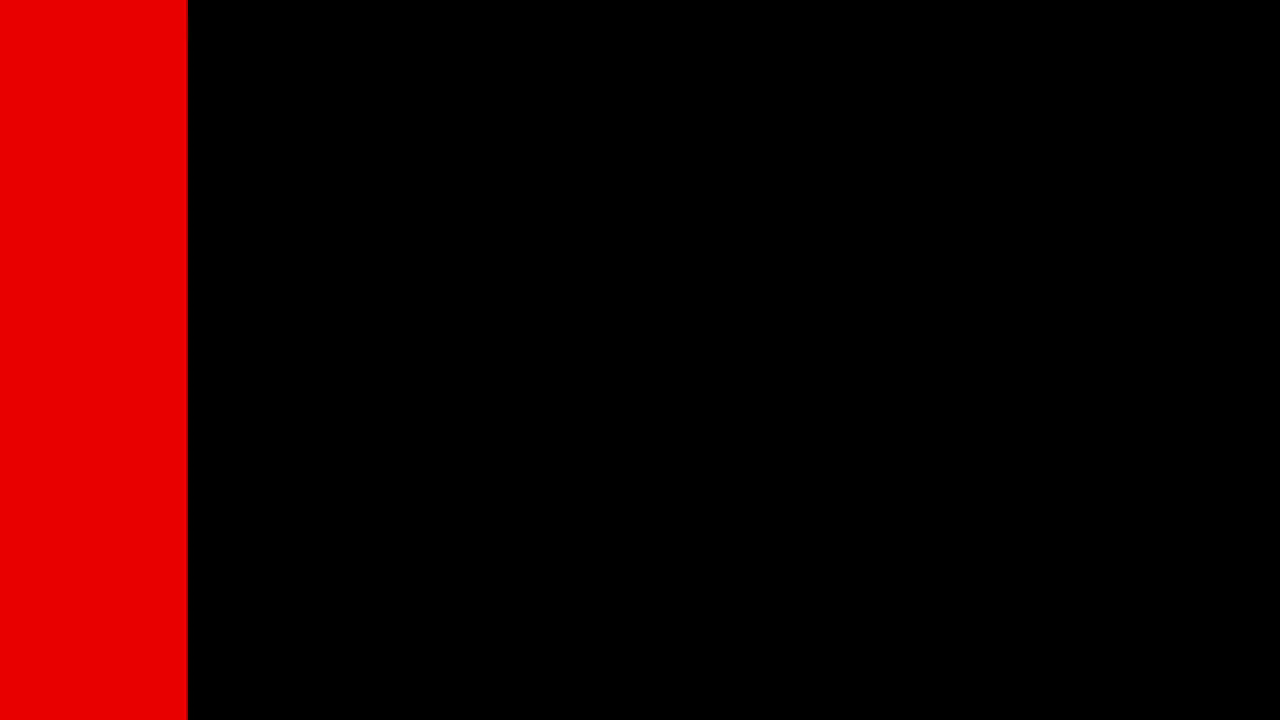